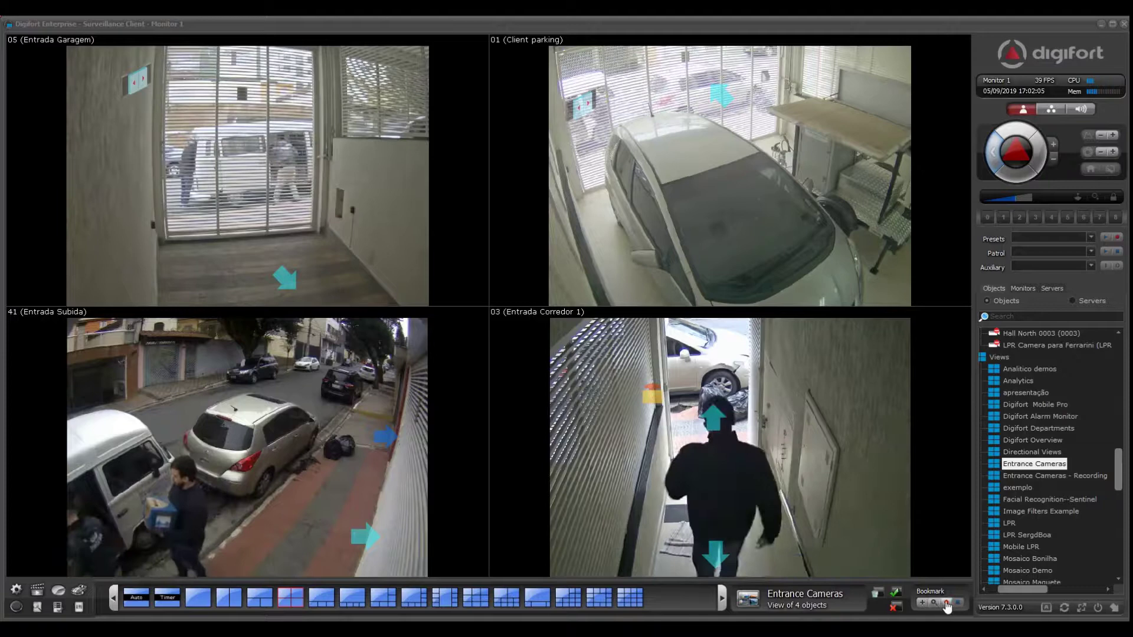
- Open the Add bookmark form and close it without saving
{"action": "left_click", "coordinate": [923, 604]}
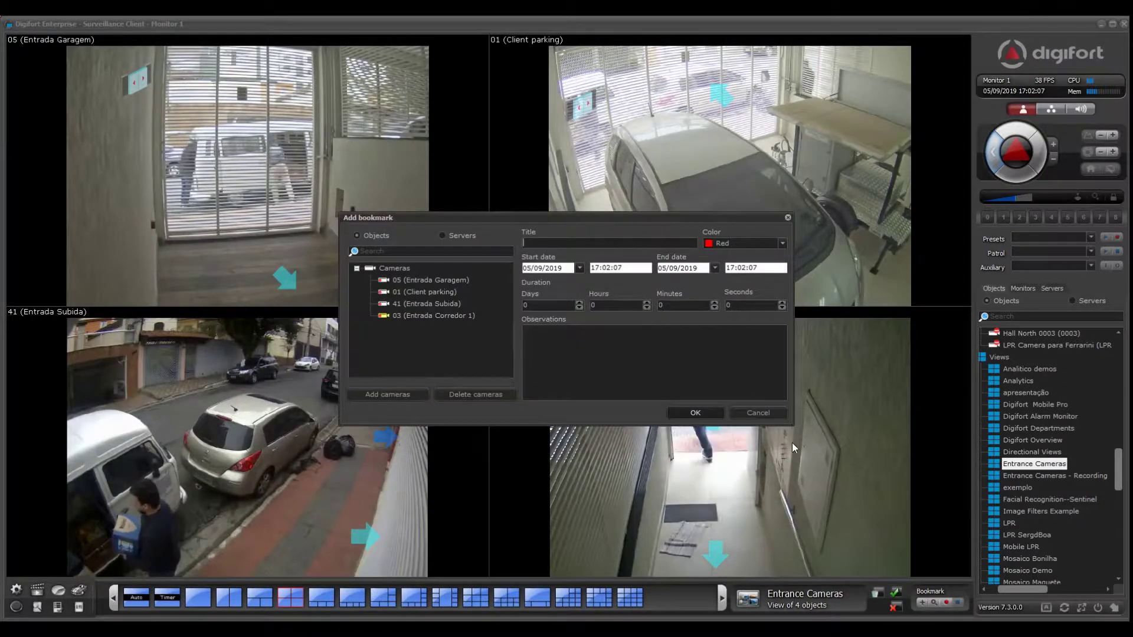
{"action": "left_click", "coordinate": [753, 413]}
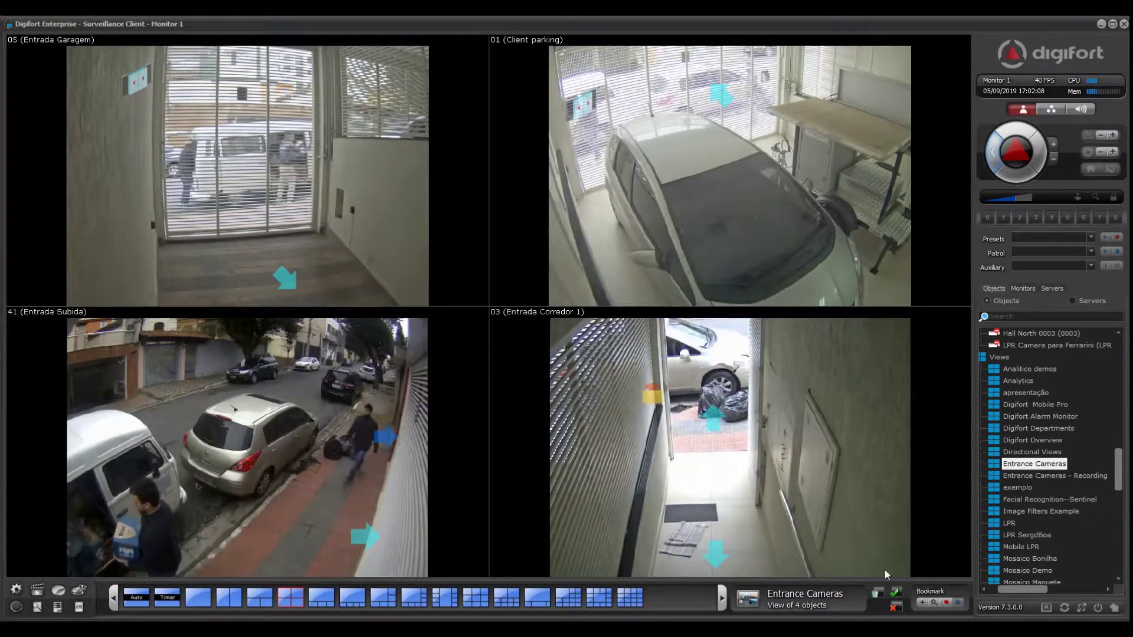
{"action": "left_click", "coordinate": [933, 605]}
{"action": "left_click", "coordinate": [816, 518]}
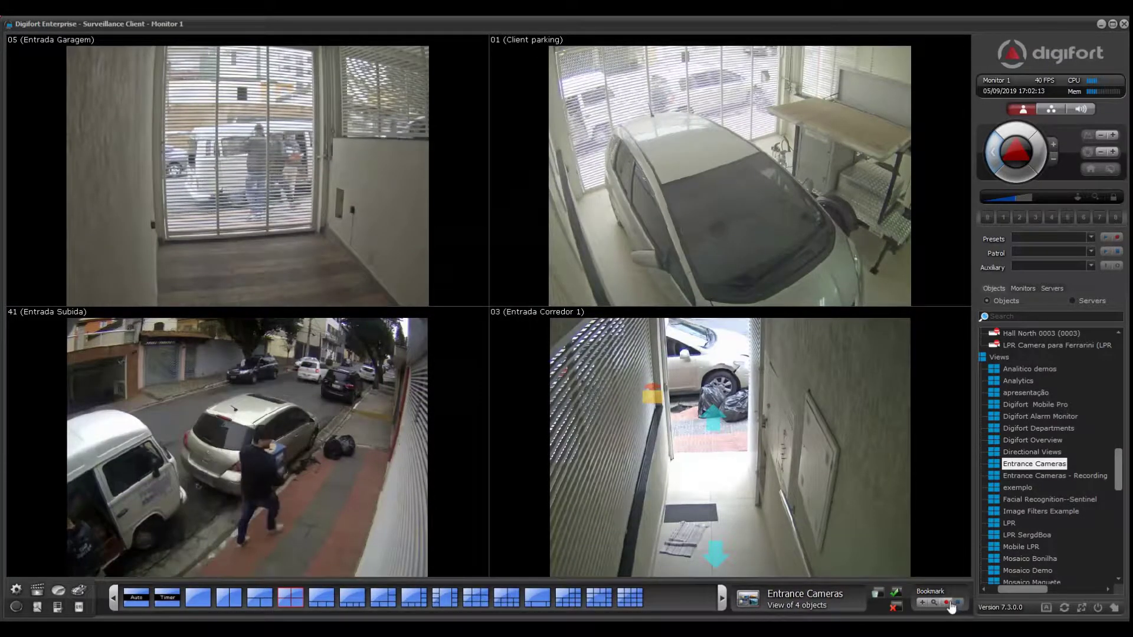
- Time a five-second bookmark span, 17:02:16 to 17:02:21, and select its start time
{"action": "left_click", "coordinate": [952, 606]}
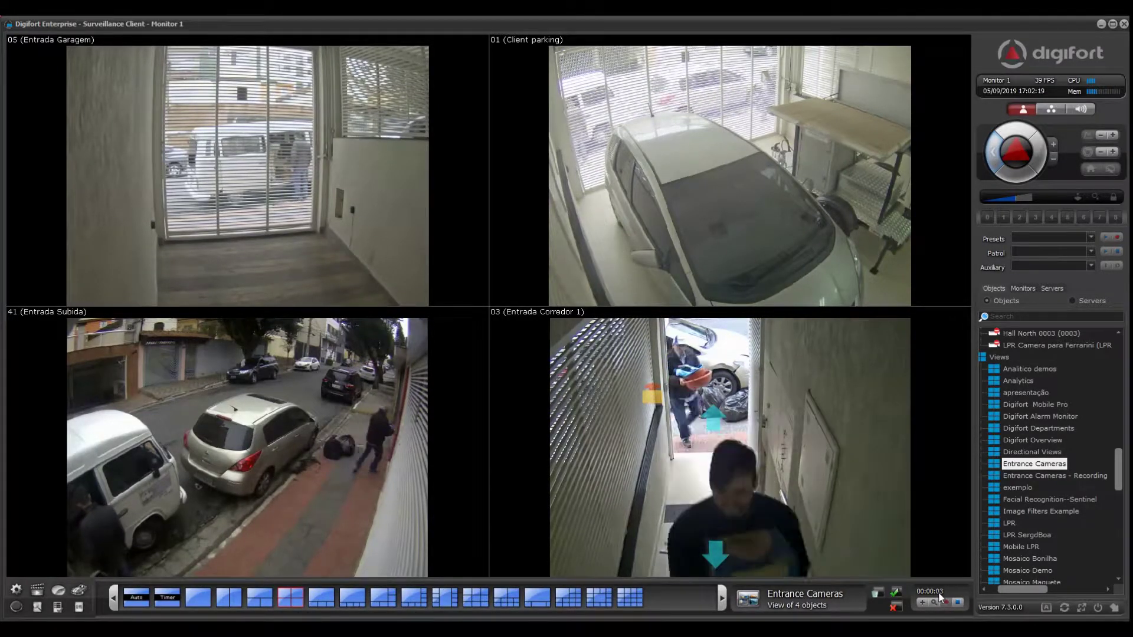
{"action": "left_click", "coordinate": [959, 604]}
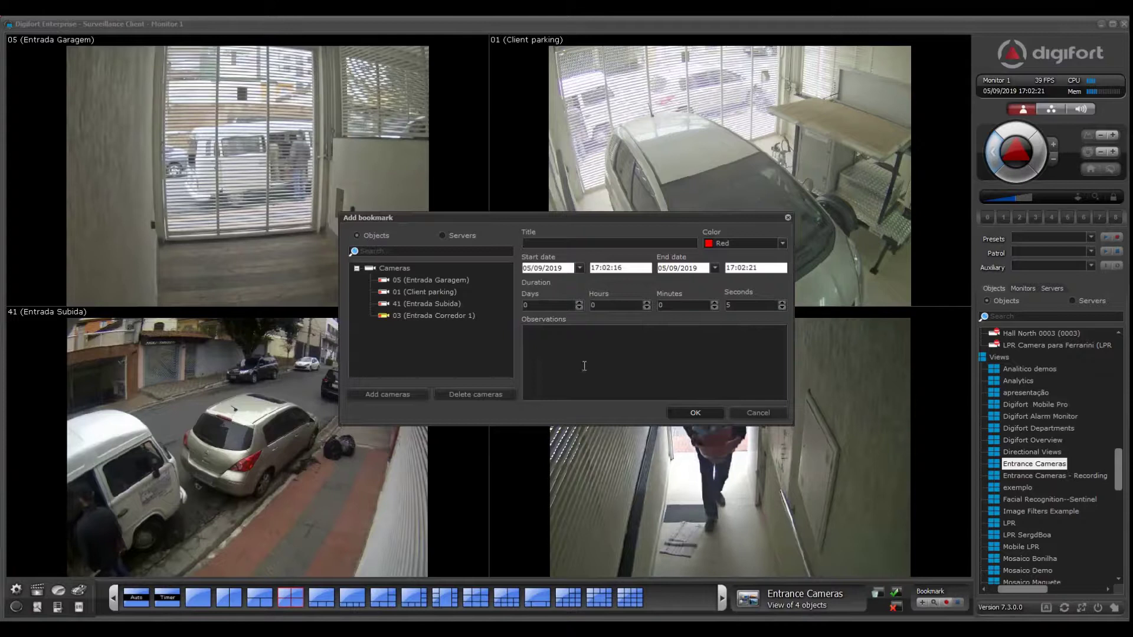
{"action": "left_click", "coordinate": [646, 267]}
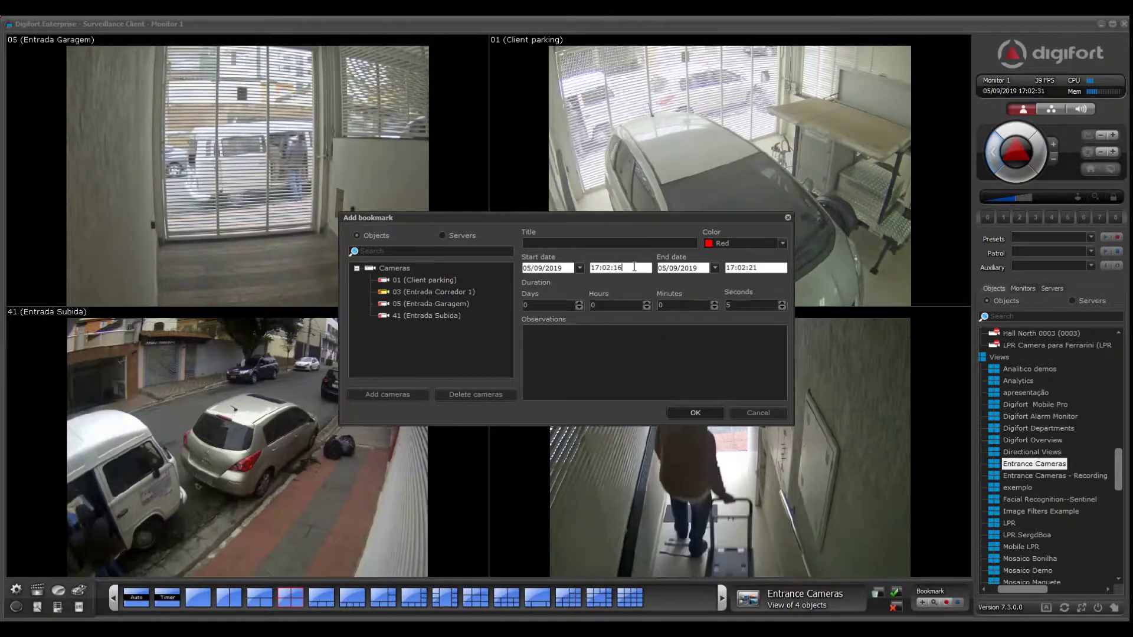
{"action": "left_click", "coordinate": [619, 268]}
- Step through the start and end time fields, then cancel the bookmark unsaved
{"action": "key", "text": "BackSpace"}
{"action": "type", "text": "5"}
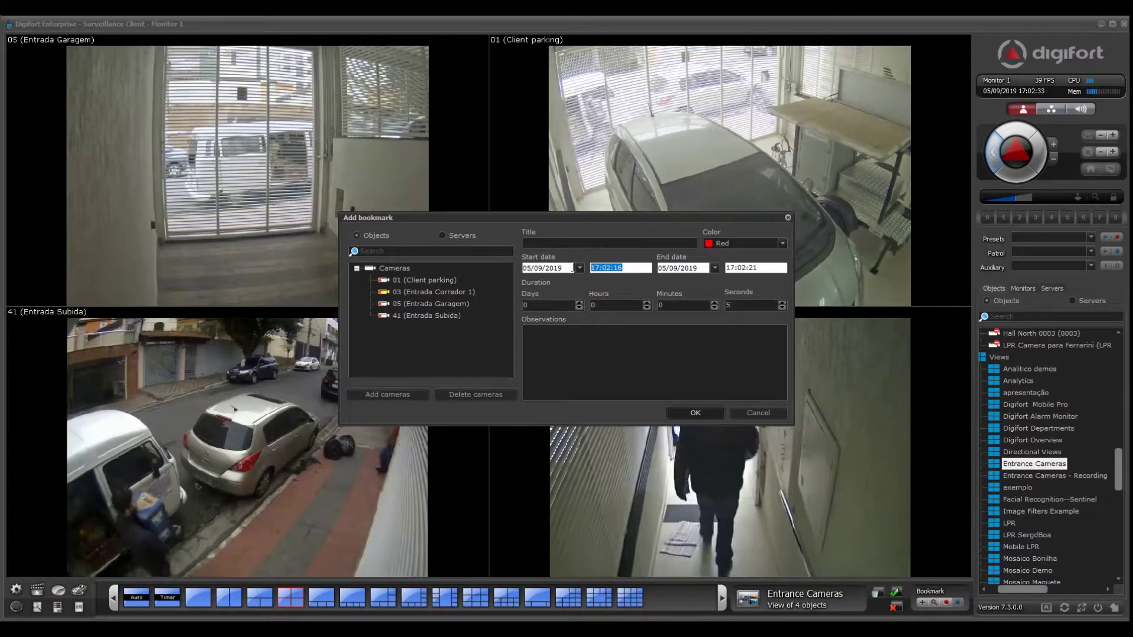
{"action": "key", "text": "Tab"}
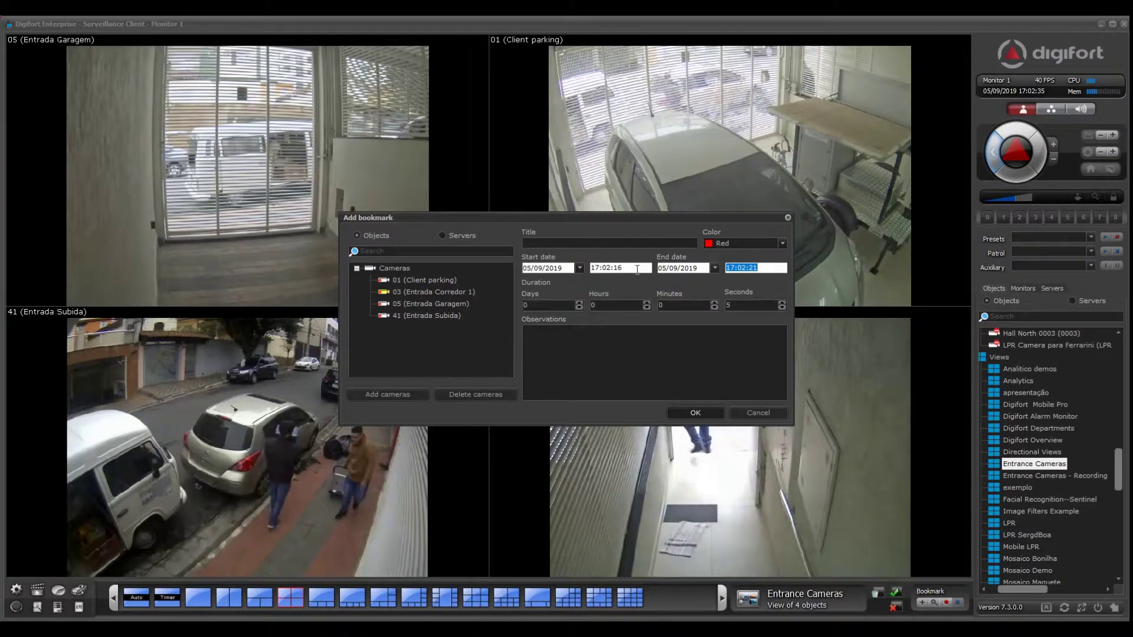
{"action": "key", "text": "shift+Tab"}
{"action": "key", "text": "Tab"}
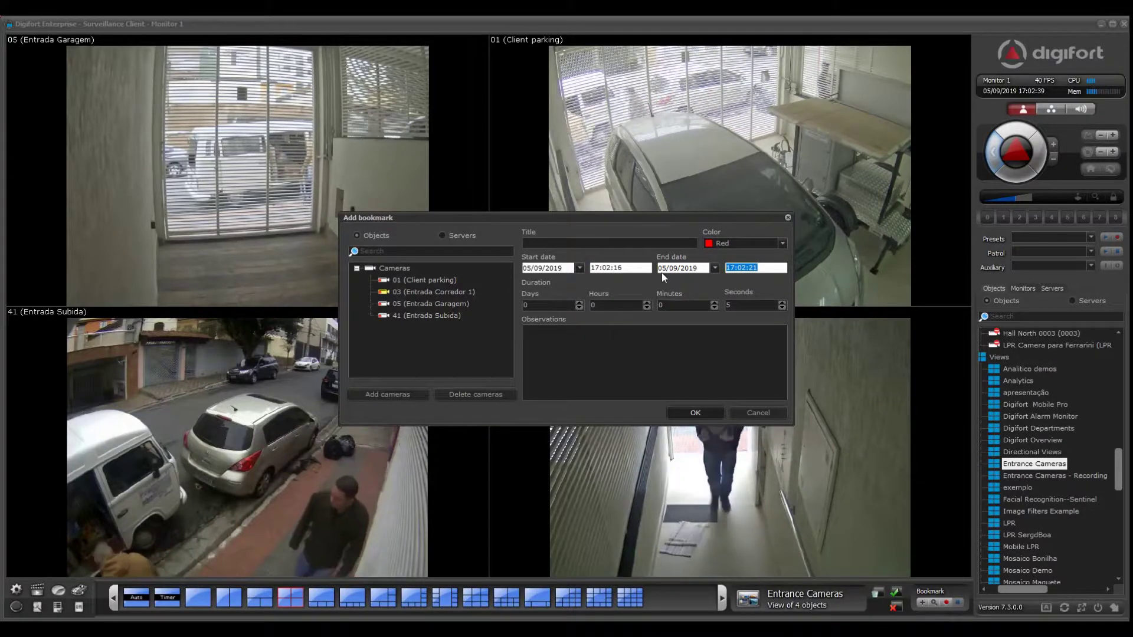
{"action": "key", "text": "shift+Tab"}
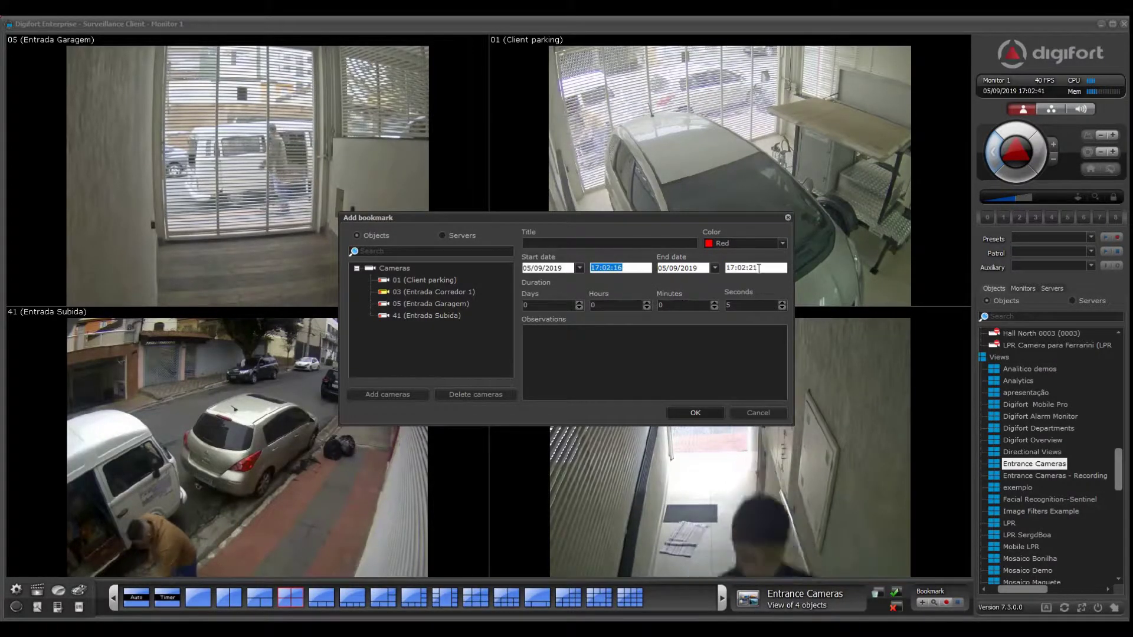
{"action": "left_click", "coordinate": [767, 269]}
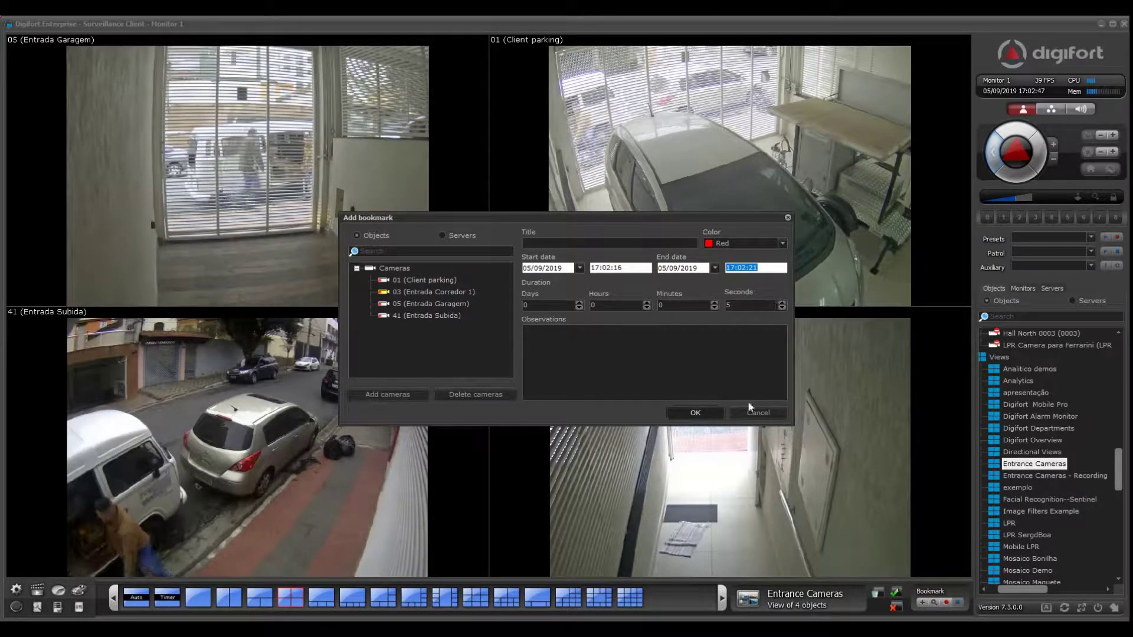
{"action": "left_click", "coordinate": [758, 413]}
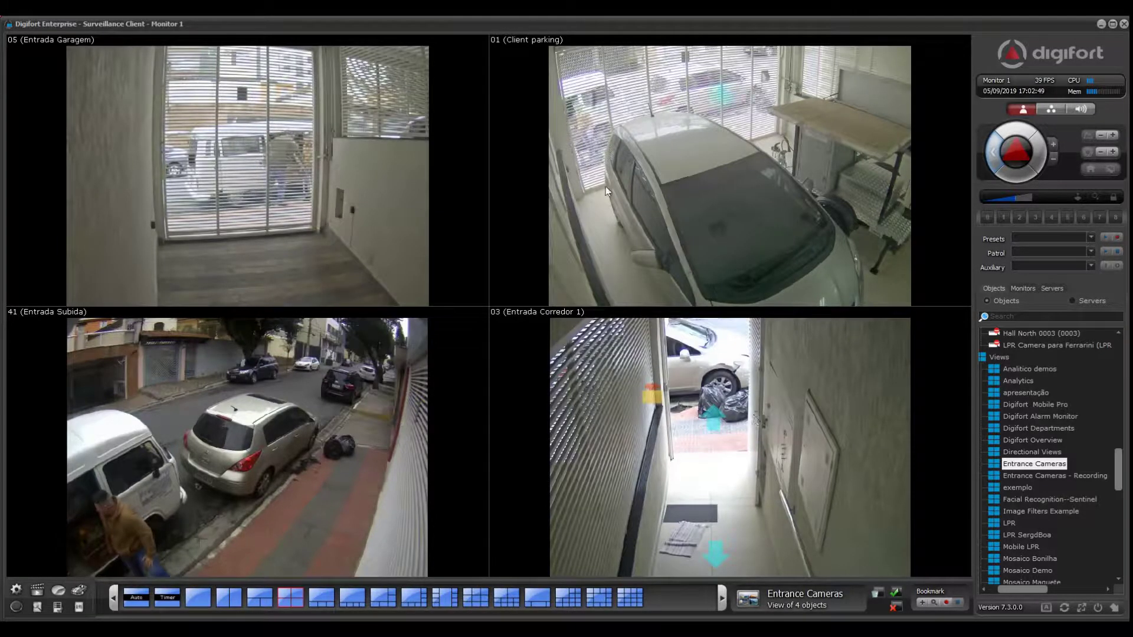
{"action": "right_click", "coordinate": [632, 365]}
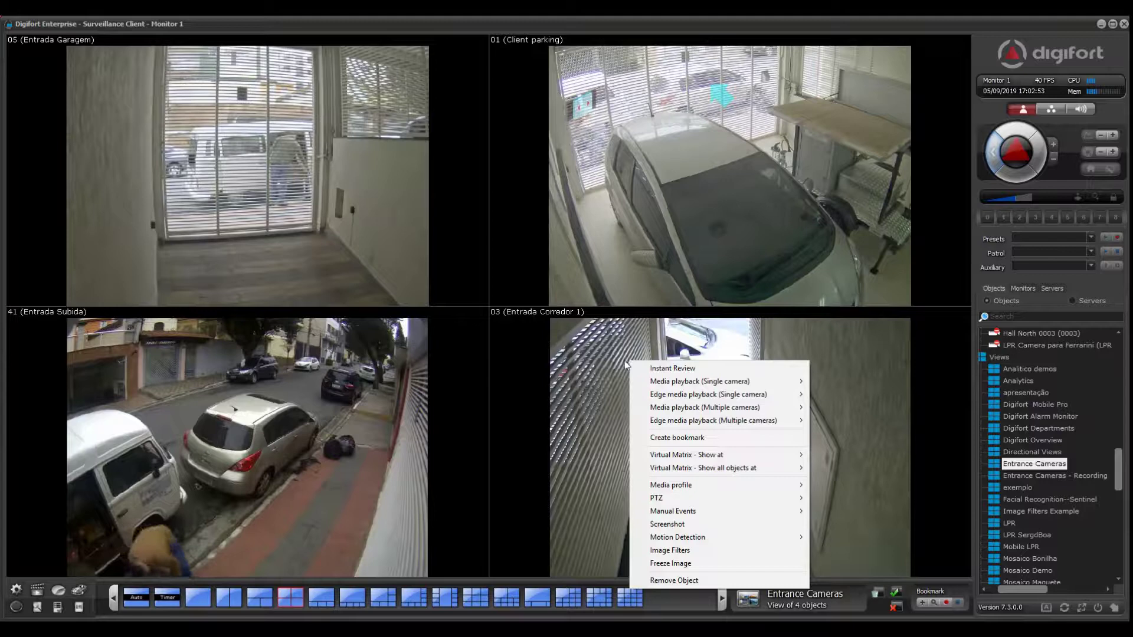
{"action": "left_click", "coordinate": [696, 443]}
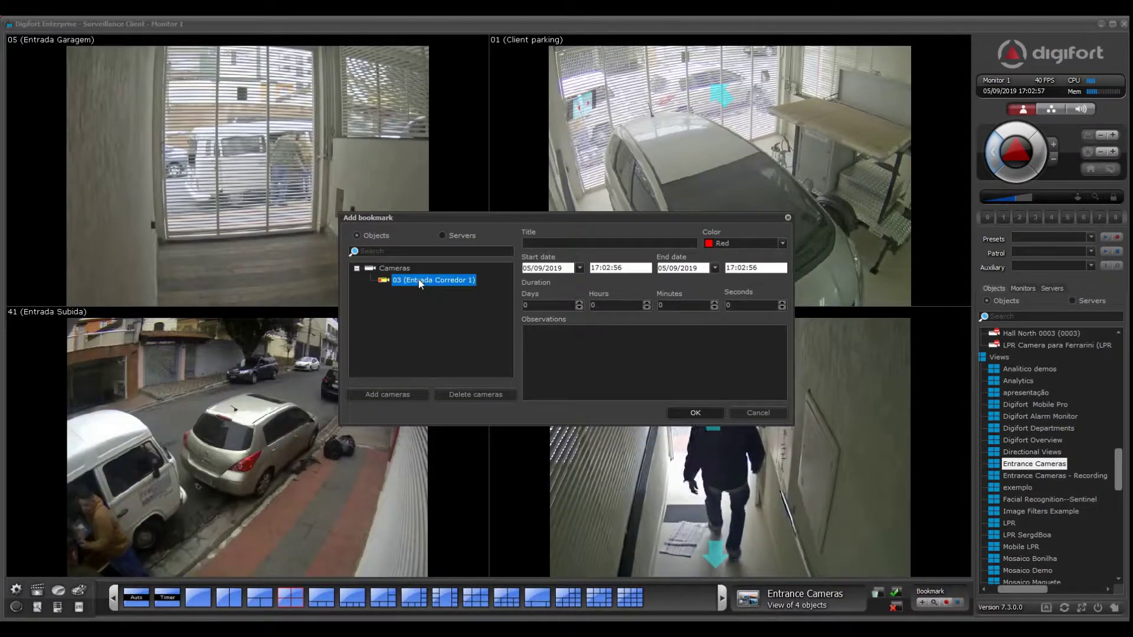
{"action": "left_click", "coordinate": [754, 414]}
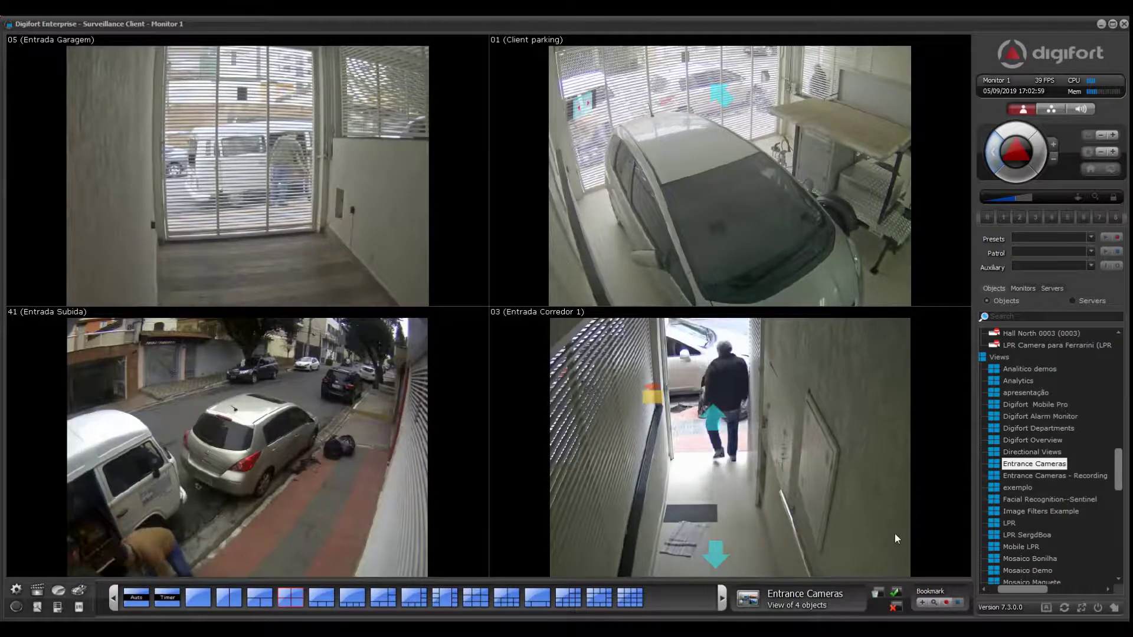
{"action": "left_click", "coordinate": [923, 603]}
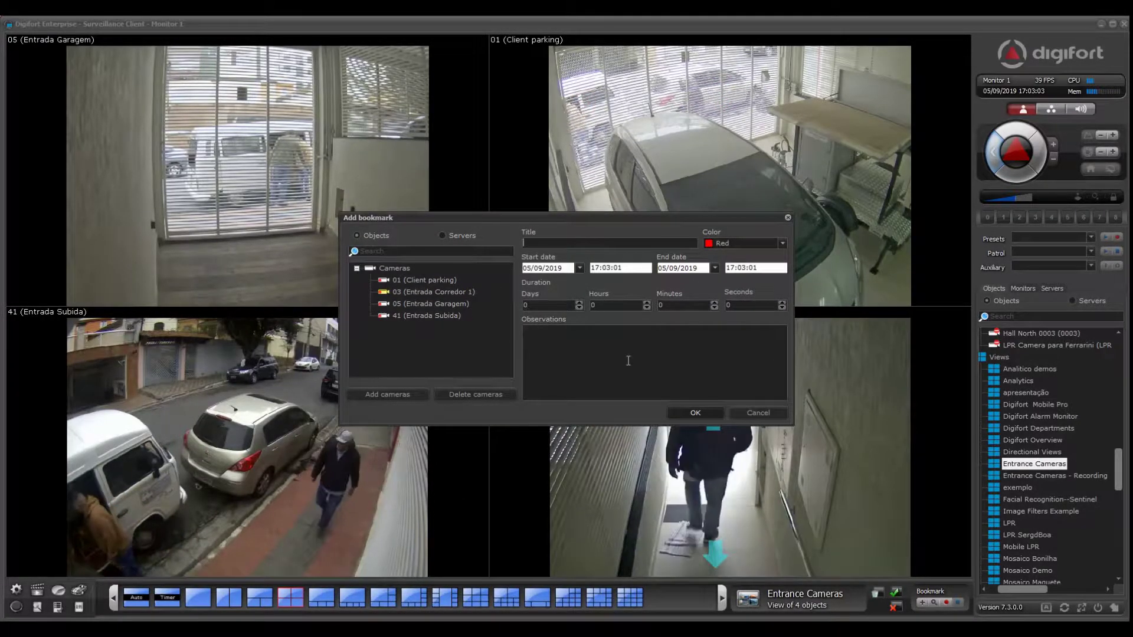
{"action": "left_click", "coordinate": [759, 413]}
{"action": "left_click", "coordinate": [831, 404]}
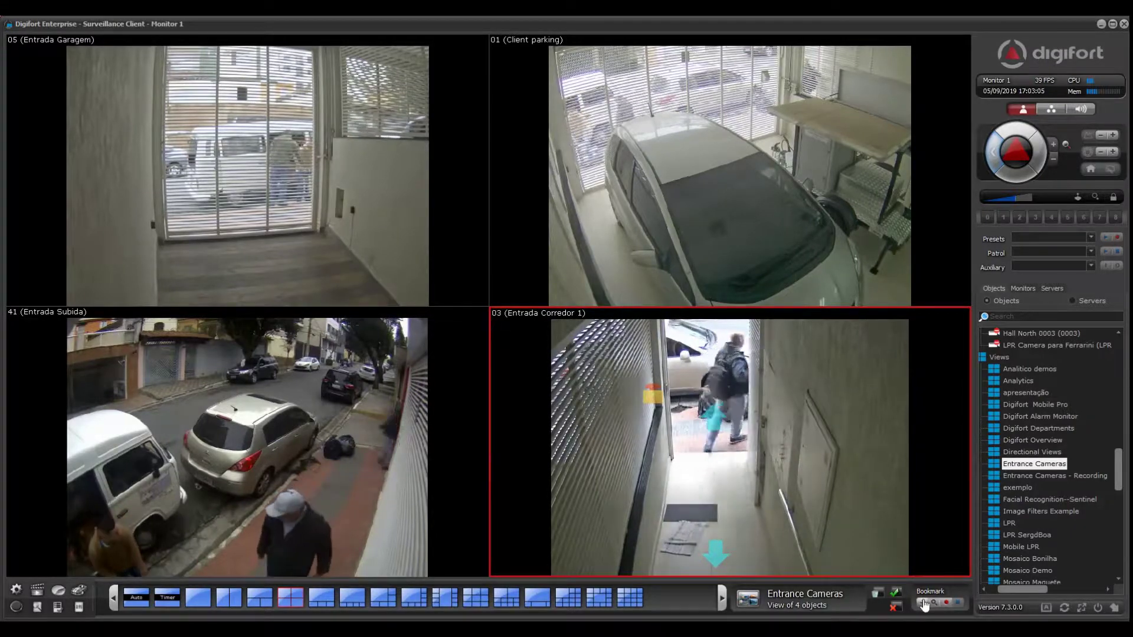
{"action": "left_click", "coordinate": [761, 414]}
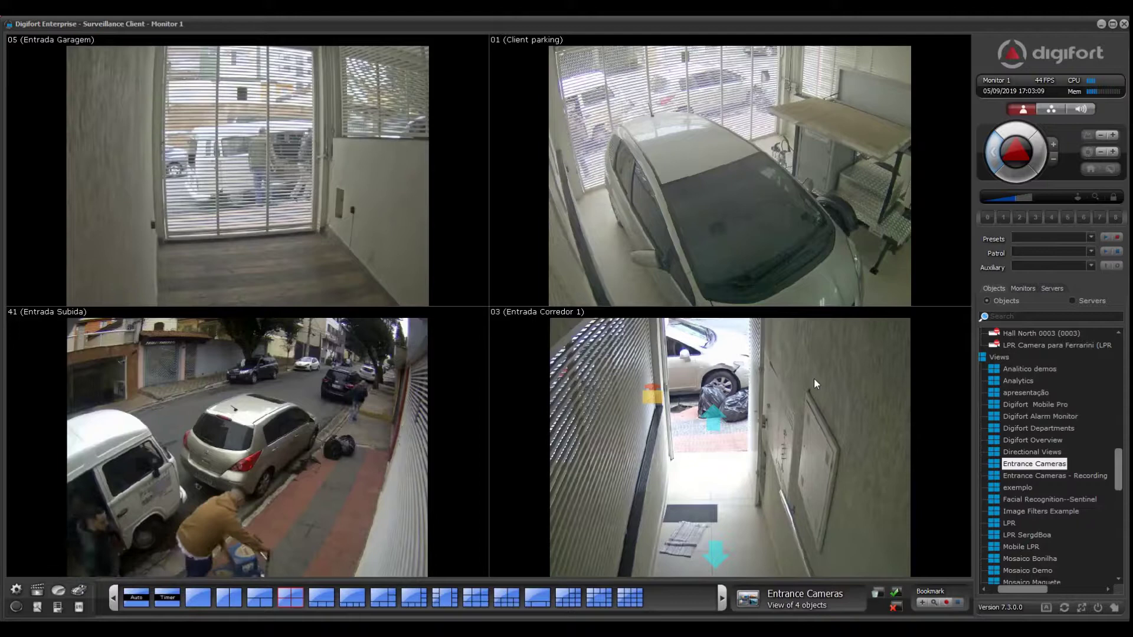
{"action": "key", "text": "ctrl+b"}
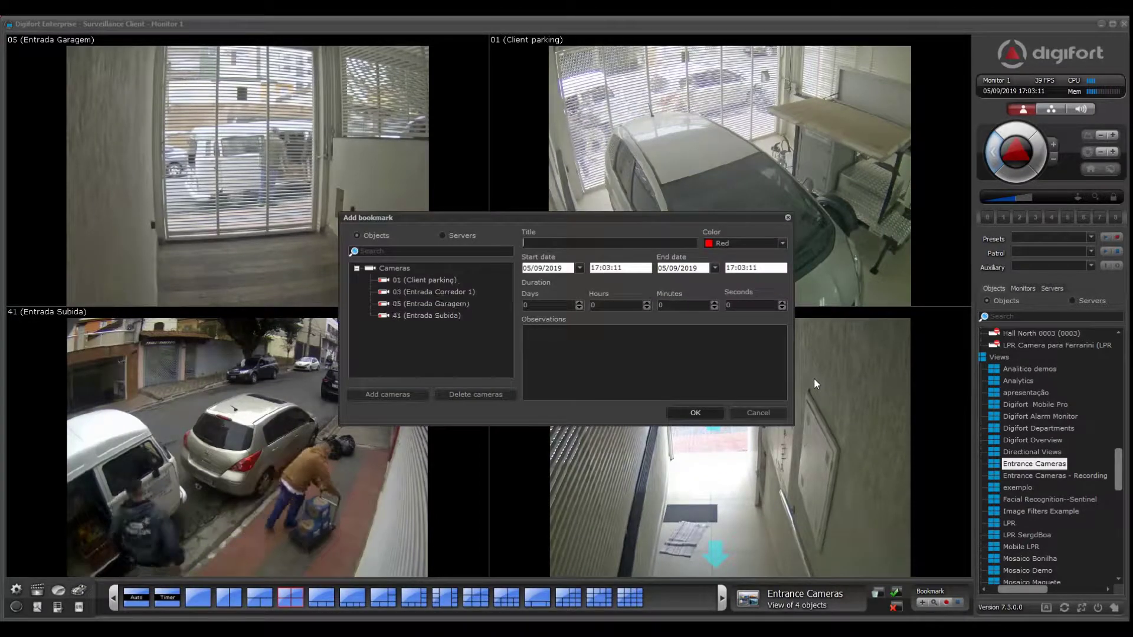
{"action": "left_click_drag", "start_coordinate": [565, 223], "coordinate": [521, 199]}
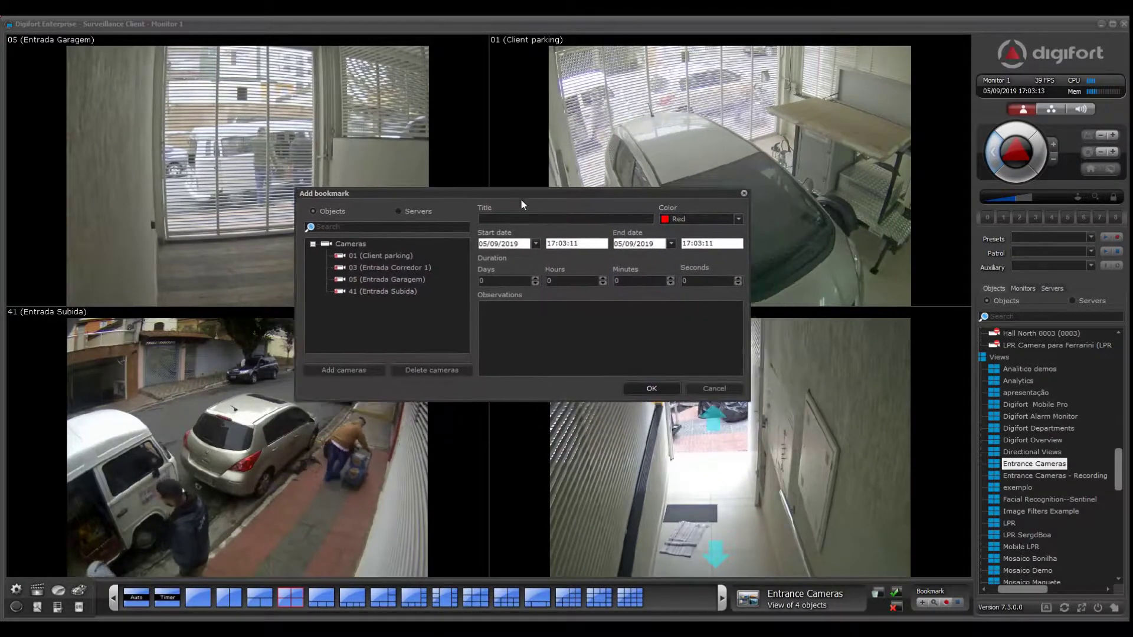
{"action": "left_click", "coordinate": [715, 389]}
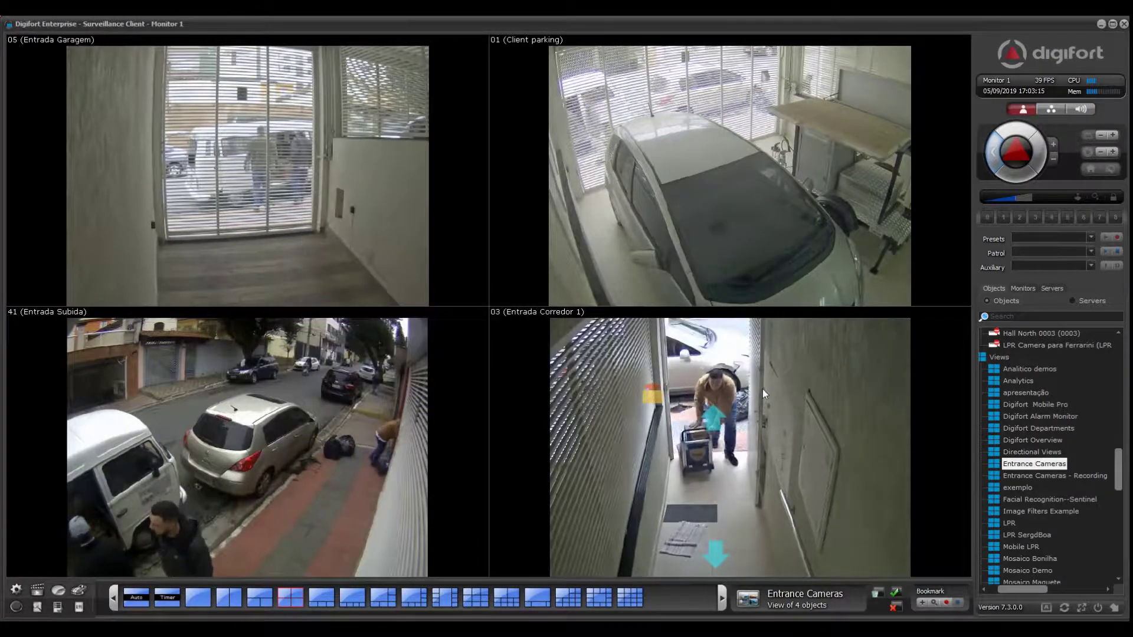
{"action": "right_click", "coordinate": [761, 373]}
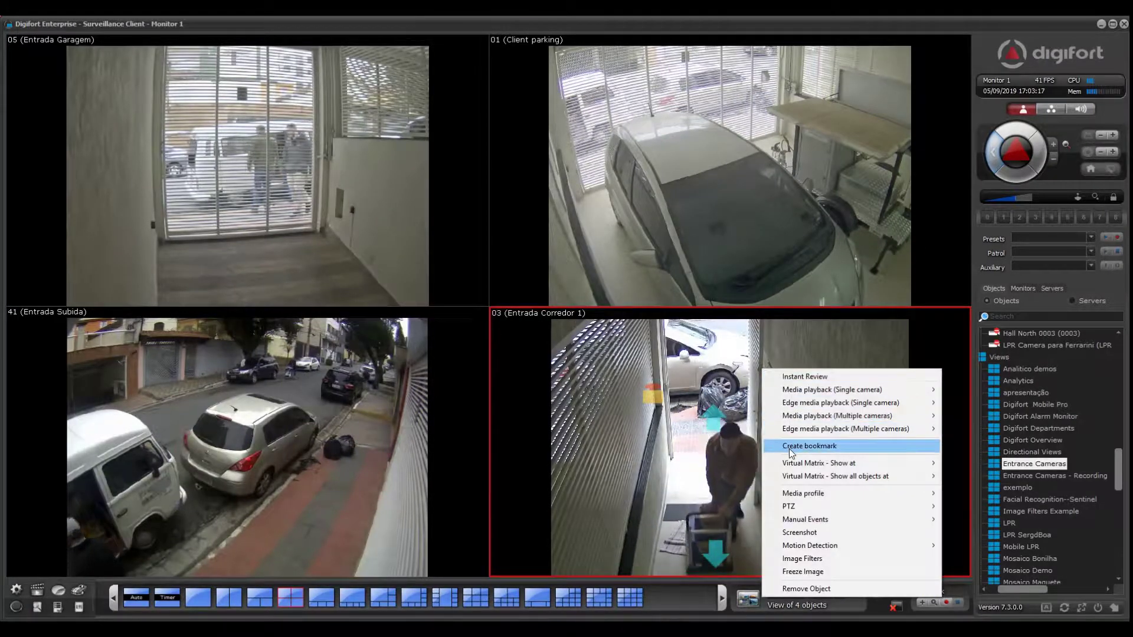
{"action": "left_click", "coordinate": [788, 449]}
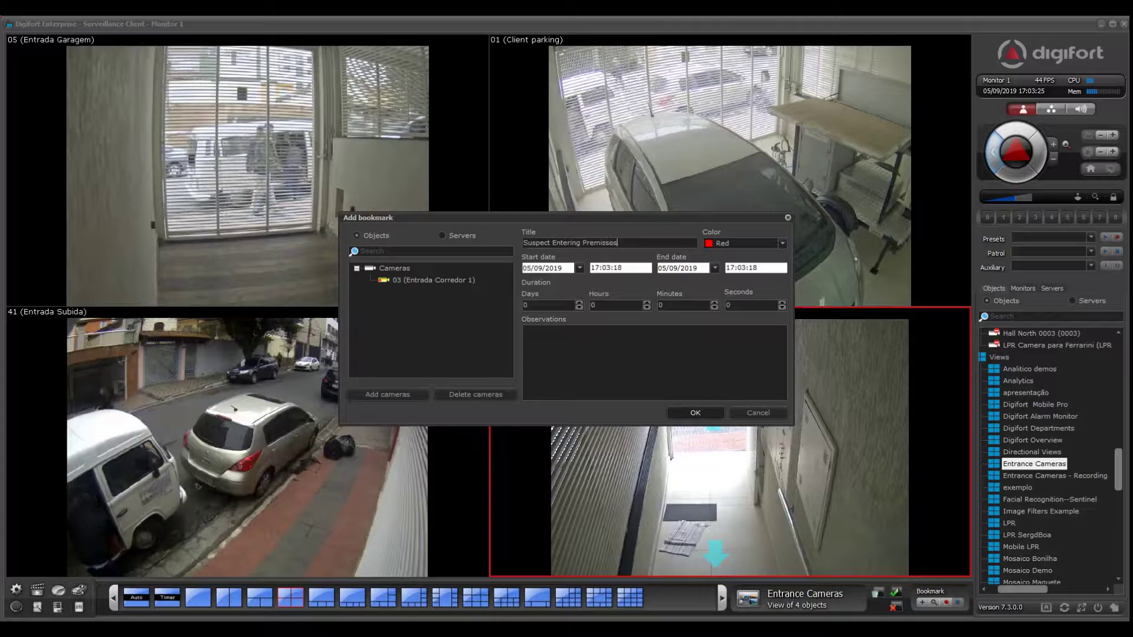
{"action": "left_click", "coordinate": [782, 244]}
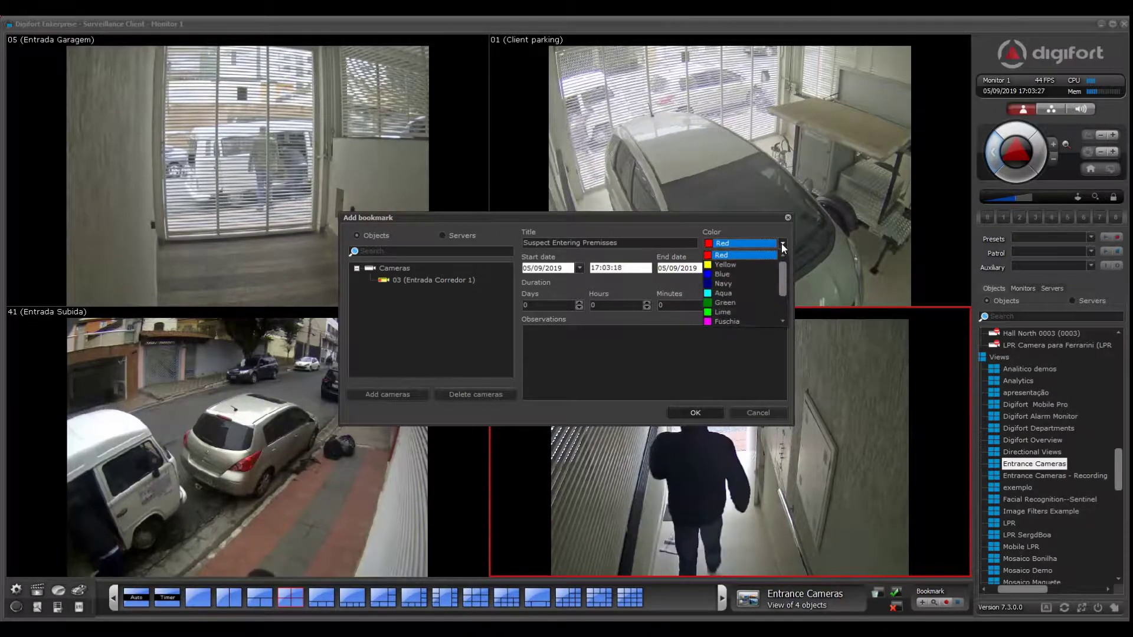
{"action": "left_click", "coordinate": [785, 238]}
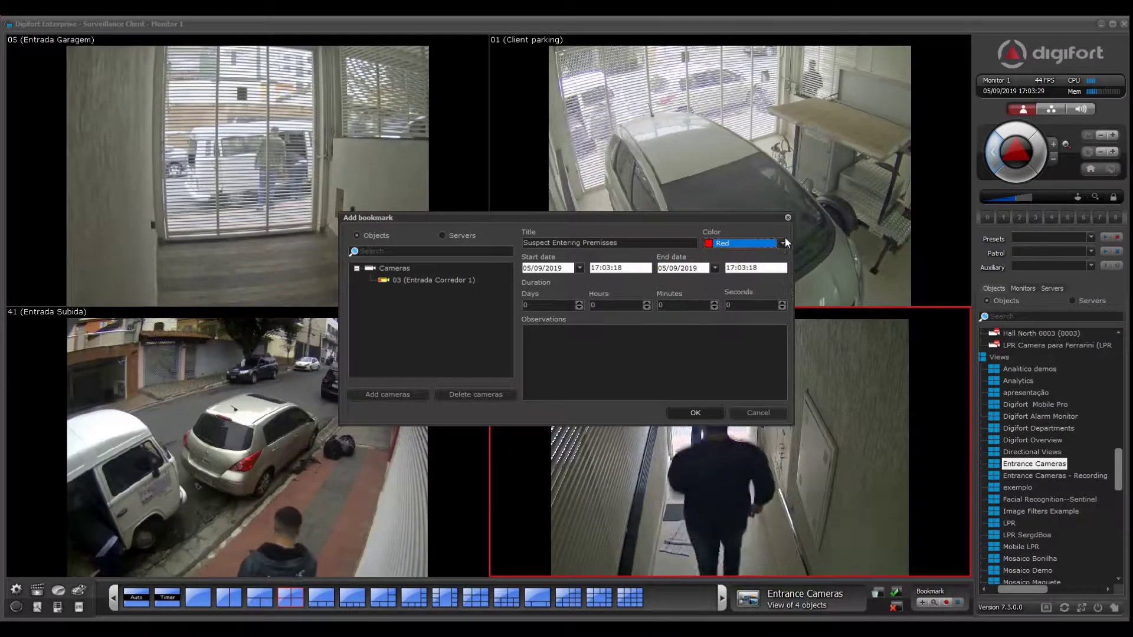
{"action": "left_click", "coordinate": [696, 413]}
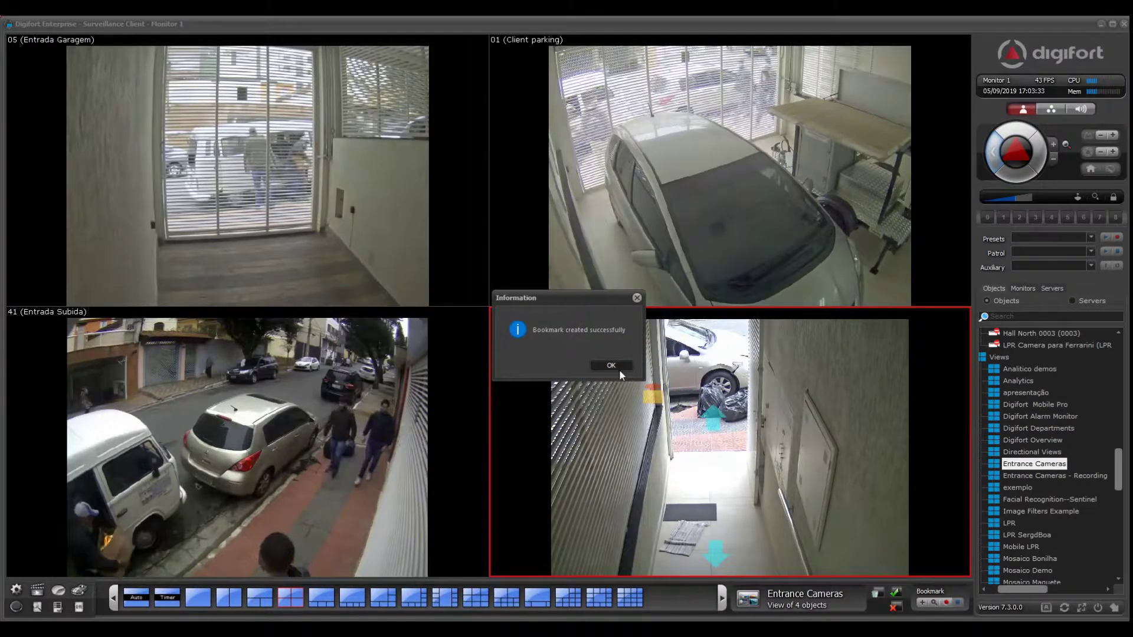
{"action": "left_click", "coordinate": [618, 365]}
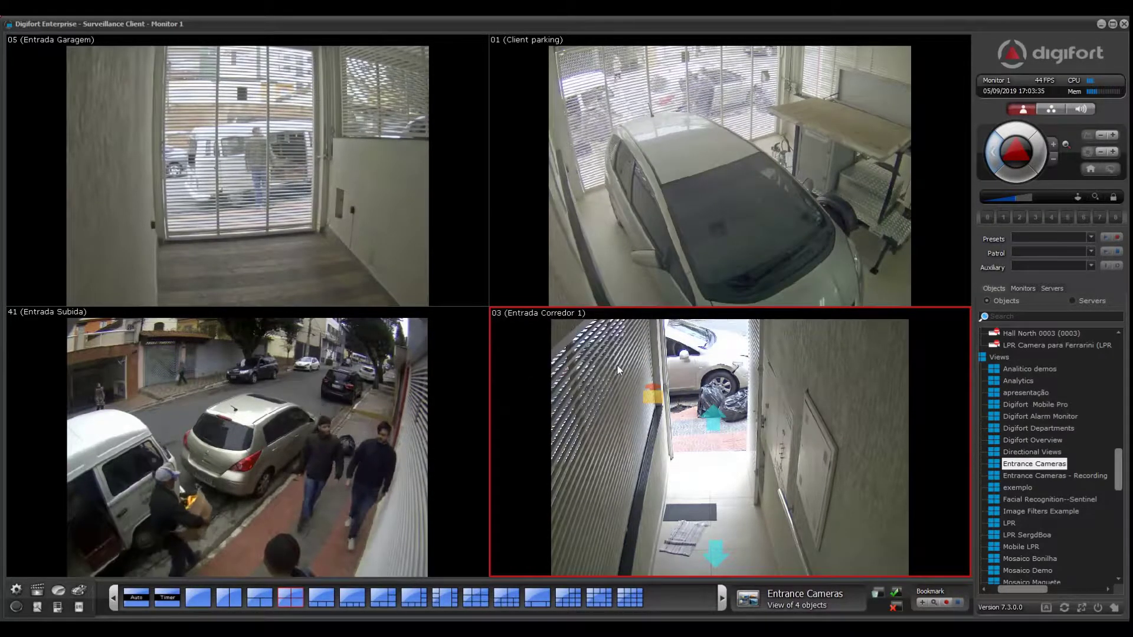
{"action": "left_click", "coordinate": [934, 604]}
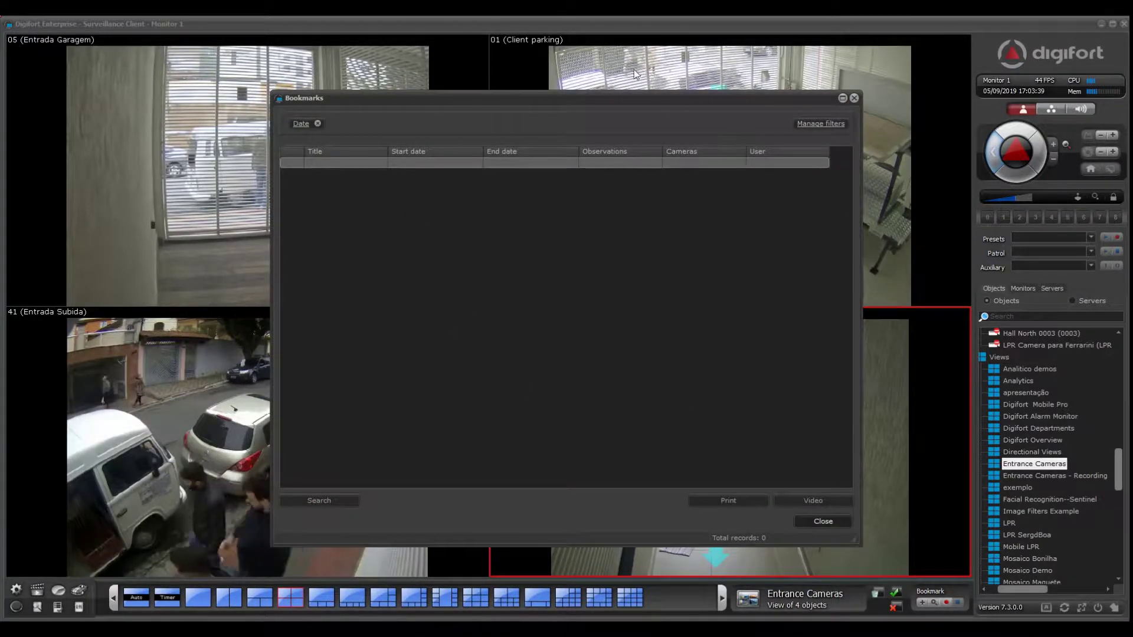
{"action": "left_click", "coordinate": [854, 98]}
{"action": "right_click", "coordinate": [670, 354]}
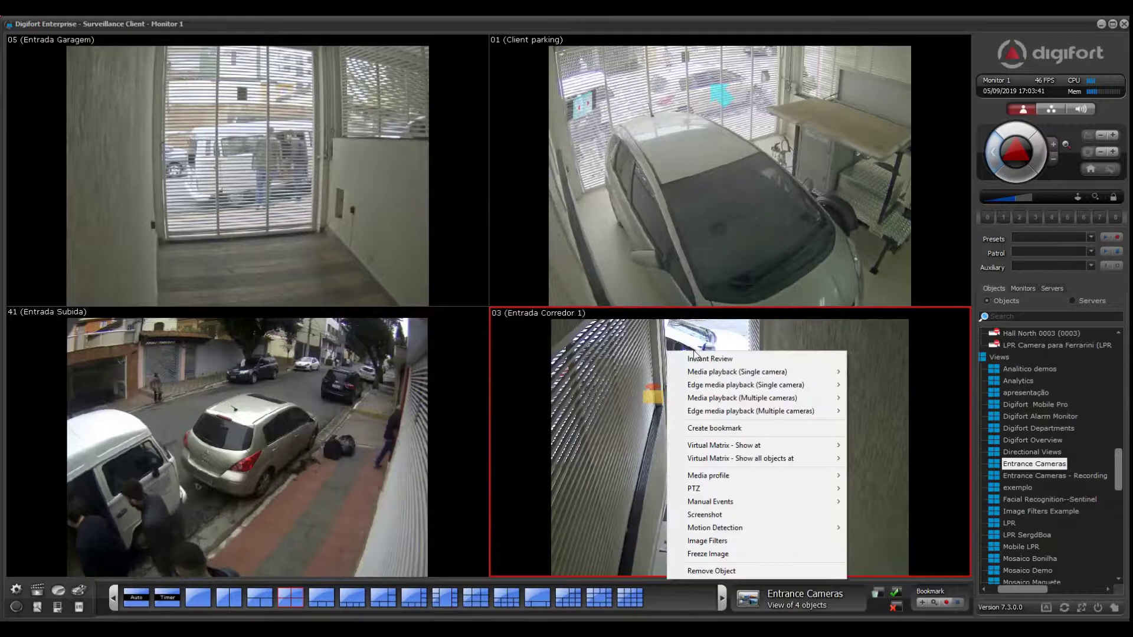
{"action": "mouse_move", "coordinate": [738, 372]}
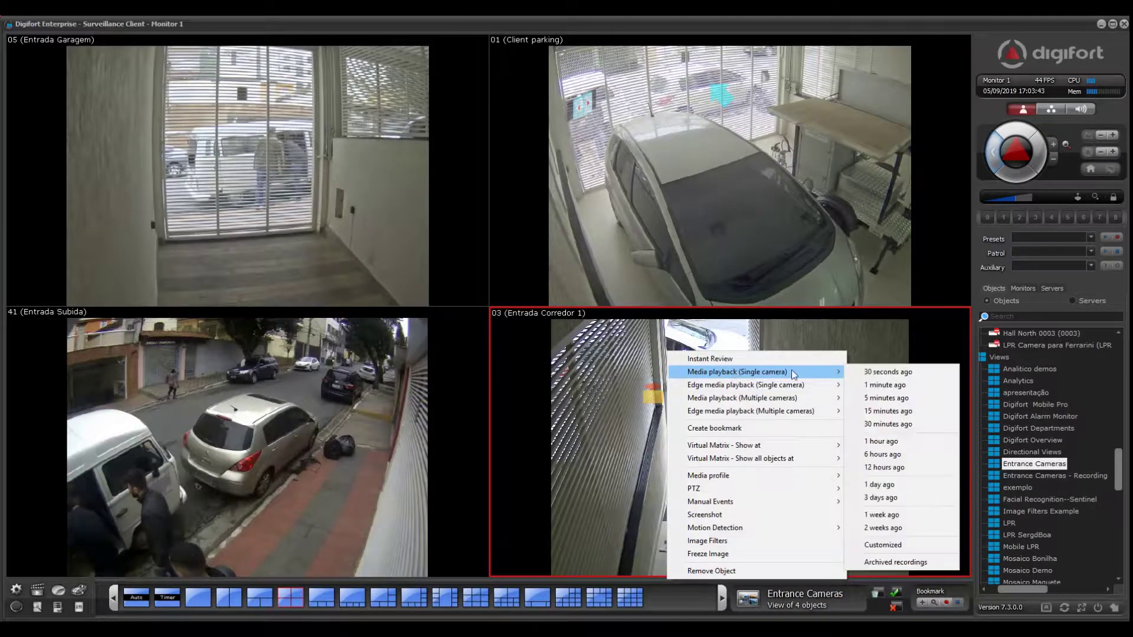
{"action": "left_click", "coordinate": [888, 399]}
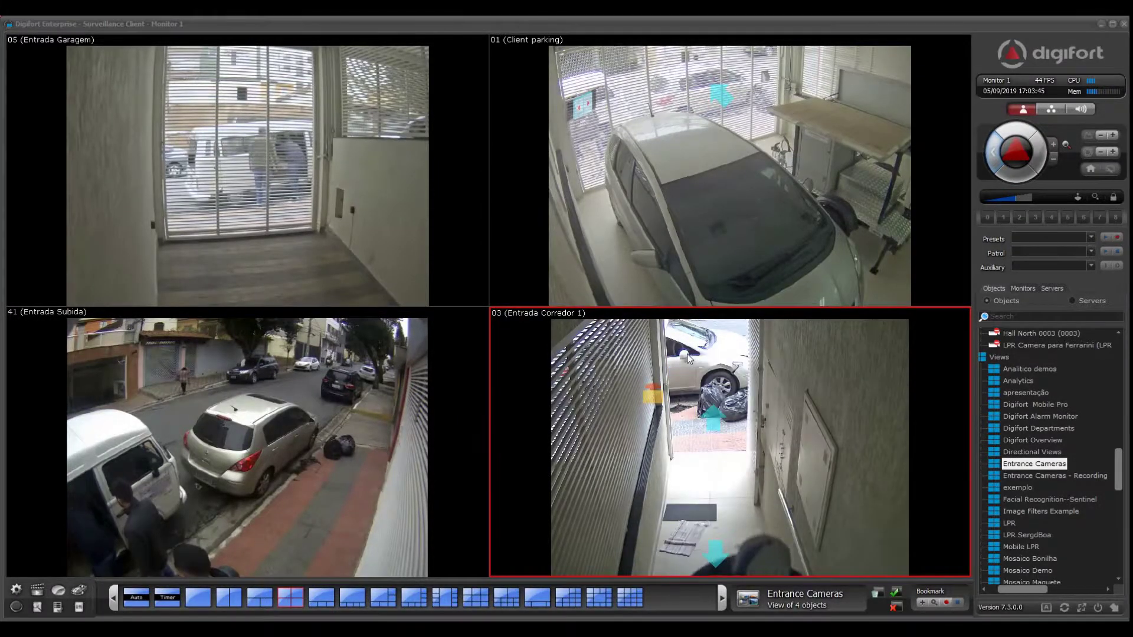
{"action": "scroll", "coordinate": [703, 473], "scroll_direction": "down", "scroll_amount": 5}
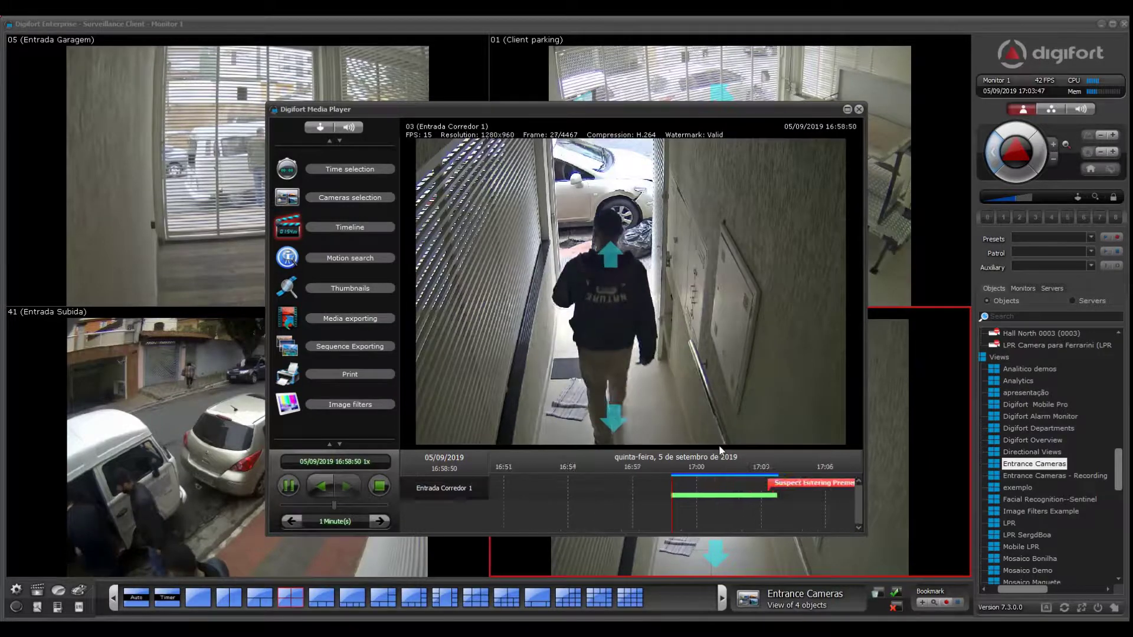
{"action": "left_click", "coordinate": [705, 482]}
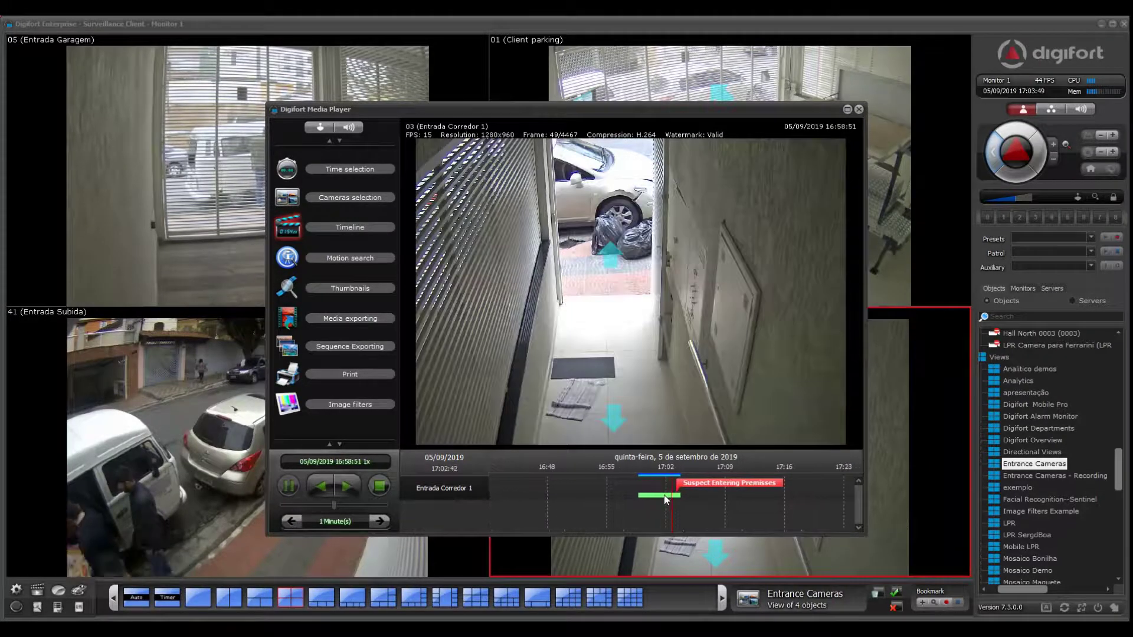
{"action": "scroll", "coordinate": [666, 489], "scroll_direction": "up", "scroll_amount": 3}
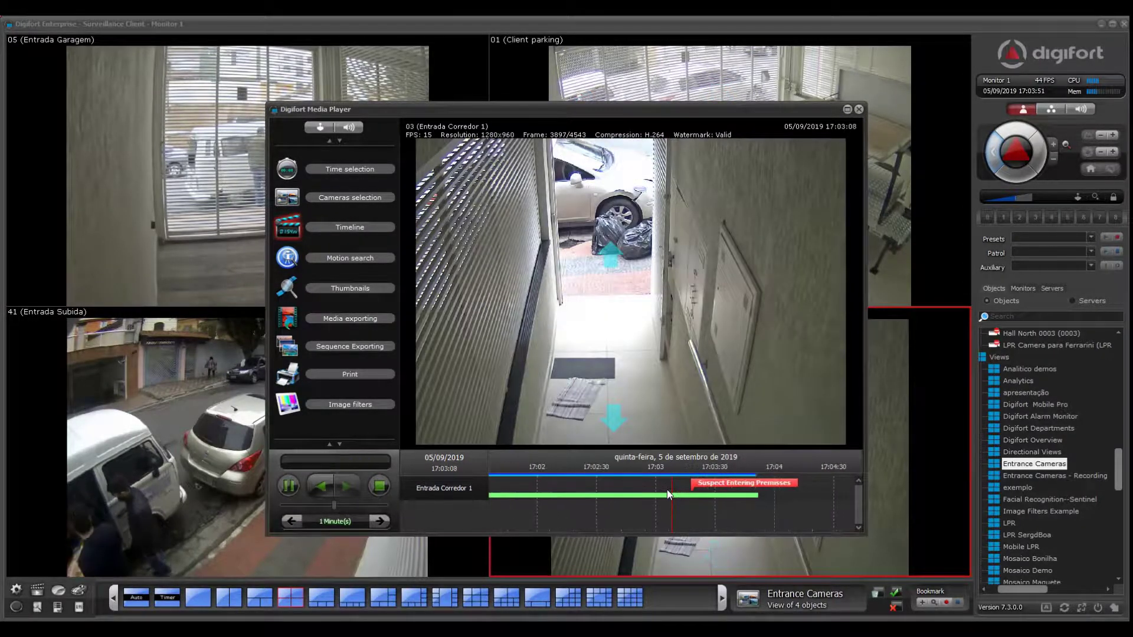
{"action": "scroll", "coordinate": [667, 489], "scroll_direction": "up", "scroll_amount": 2}
{"action": "mouse_move", "coordinate": [718, 500]}
{"action": "left_mouse_down"}
{"action": "mouse_move", "coordinate": [651, 496]}
{"action": "mouse_move", "coordinate": [686, 493]}
{"action": "left_mouse_up"}
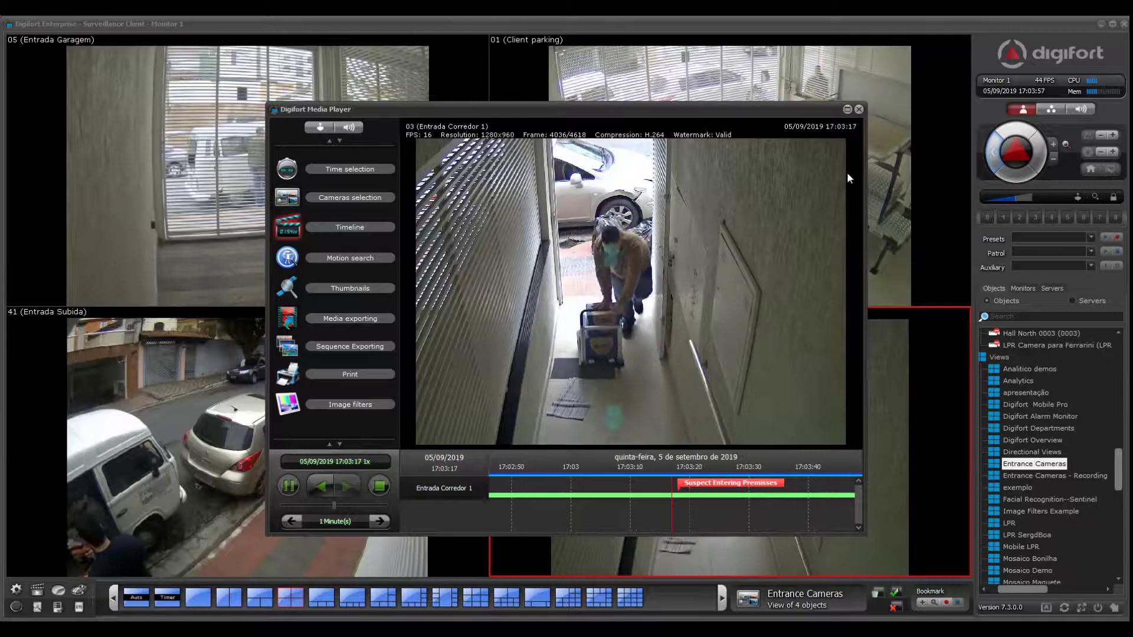
{"action": "left_click", "coordinate": [858, 110]}
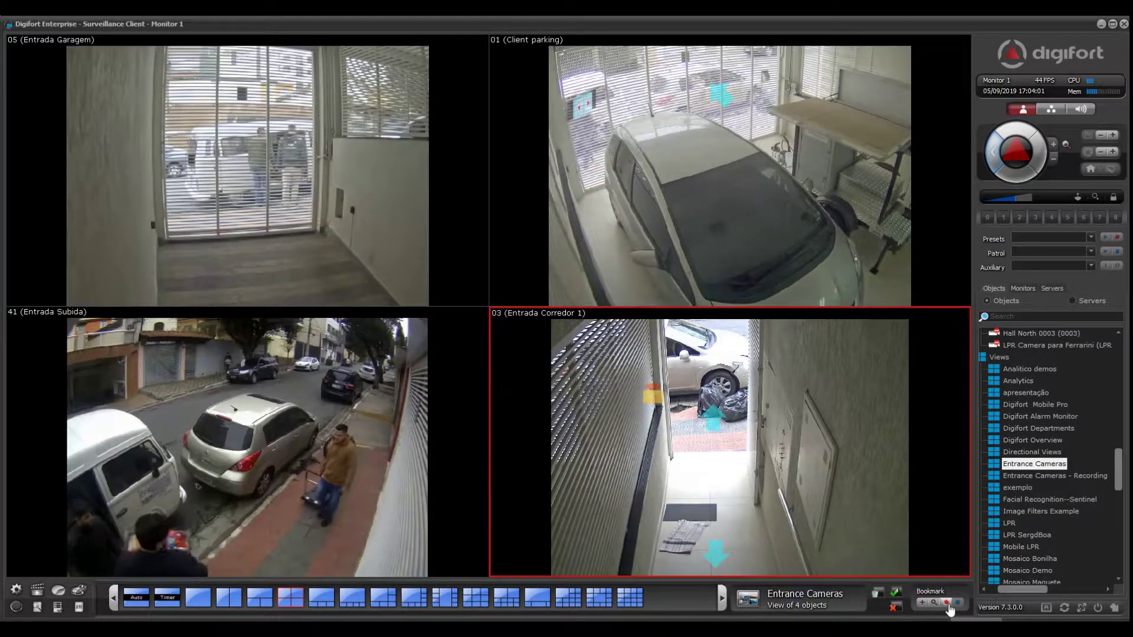
- Save a red 'Suspects' bookmark on camera 03 spanning 17:04:00–17:04:10
{"action": "right_click", "coordinate": [719, 362]}
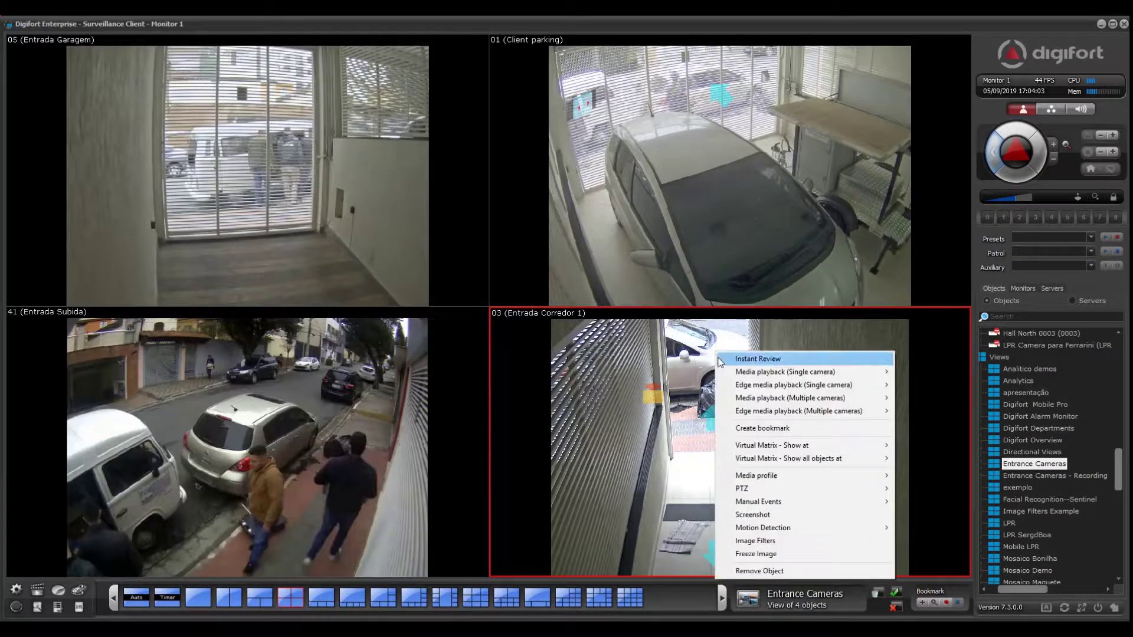
{"action": "left_click", "coordinate": [759, 426]}
{"action": "type", "text": "Suspects"}
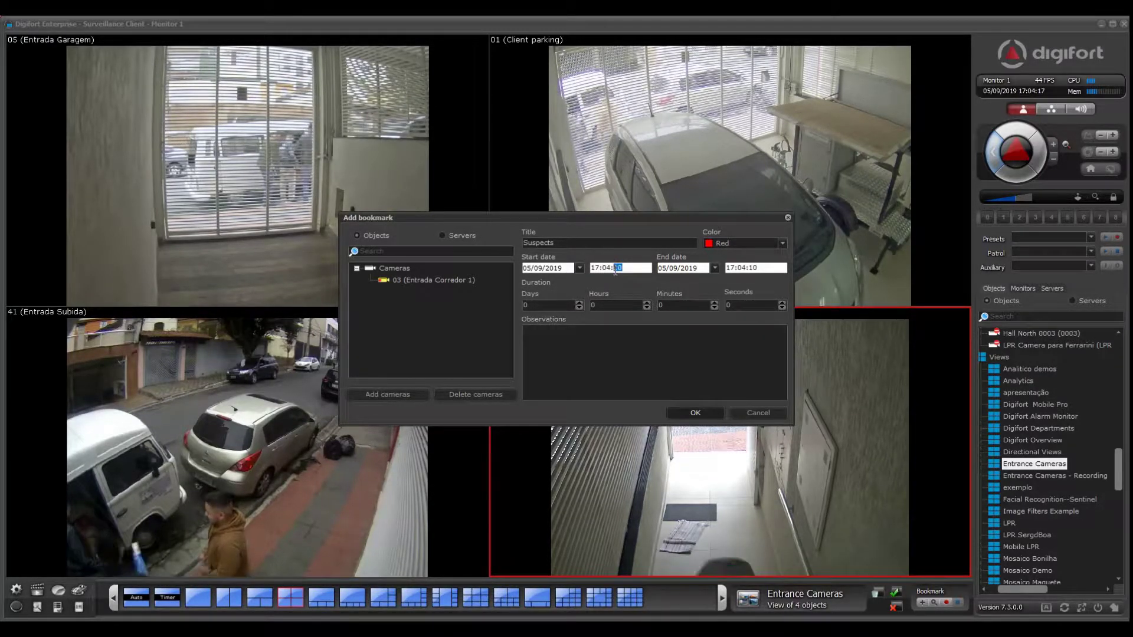
{"action": "type", "text": "0"}
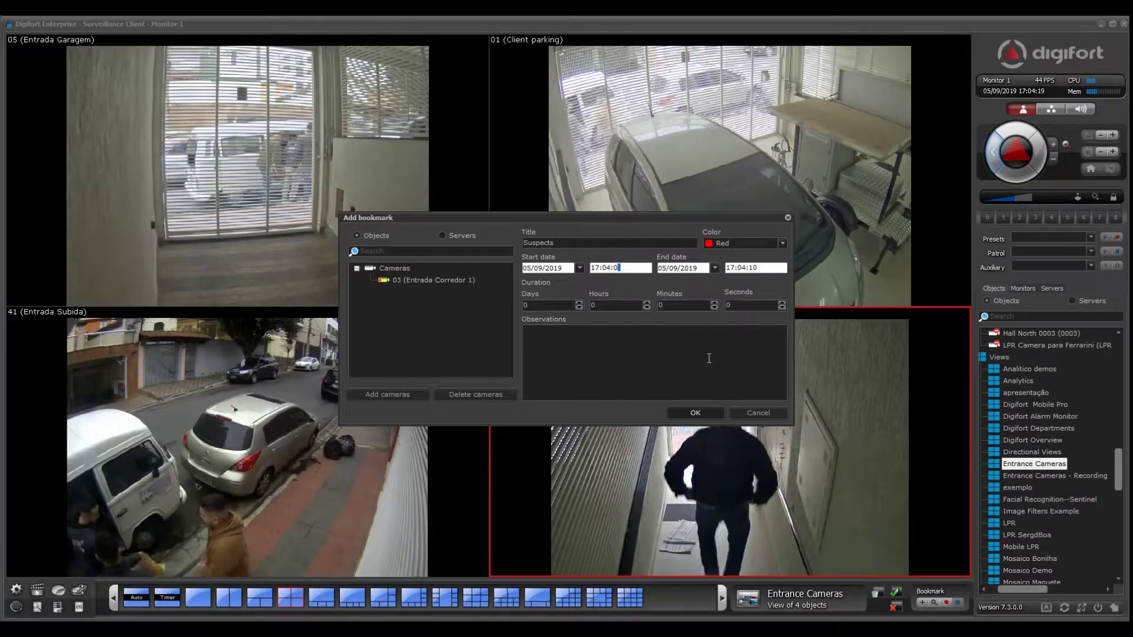
{"action": "left_click", "coordinate": [689, 412]}
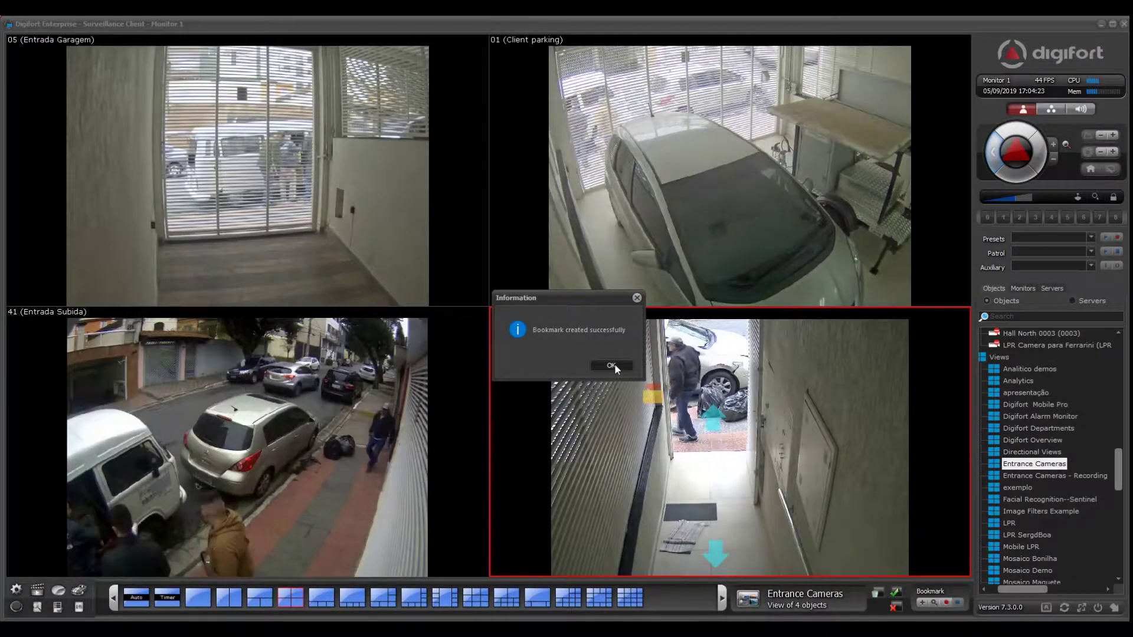
{"action": "left_click", "coordinate": [615, 364]}
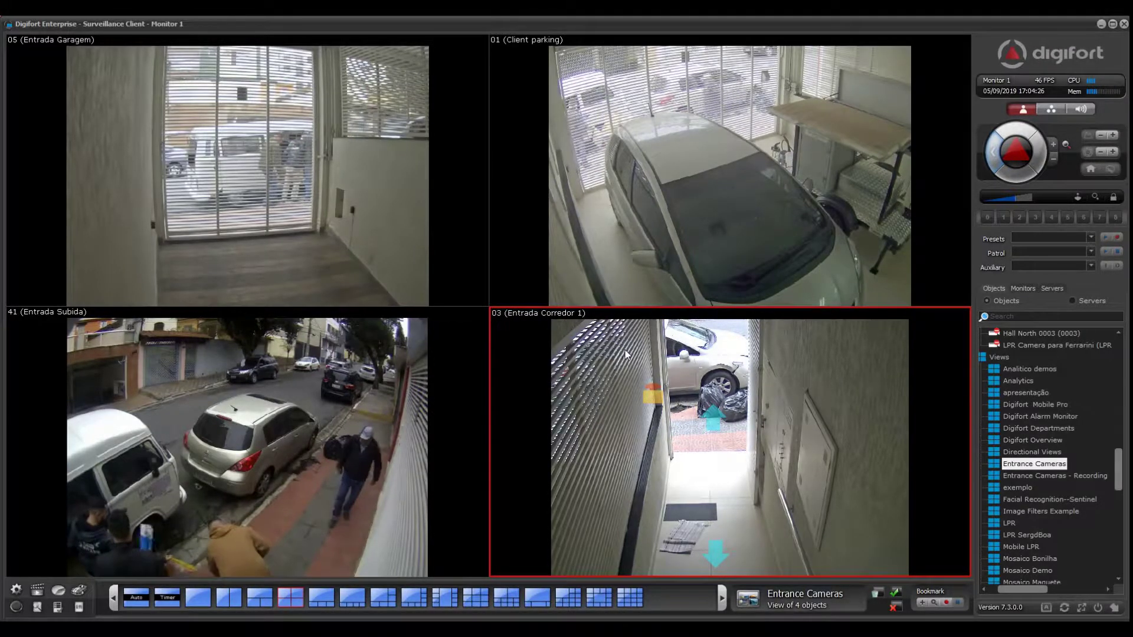
- Play back camera 03 and move the timeline between about 17:03:32 and 17:03:45
{"action": "right_click", "coordinate": [625, 350]}
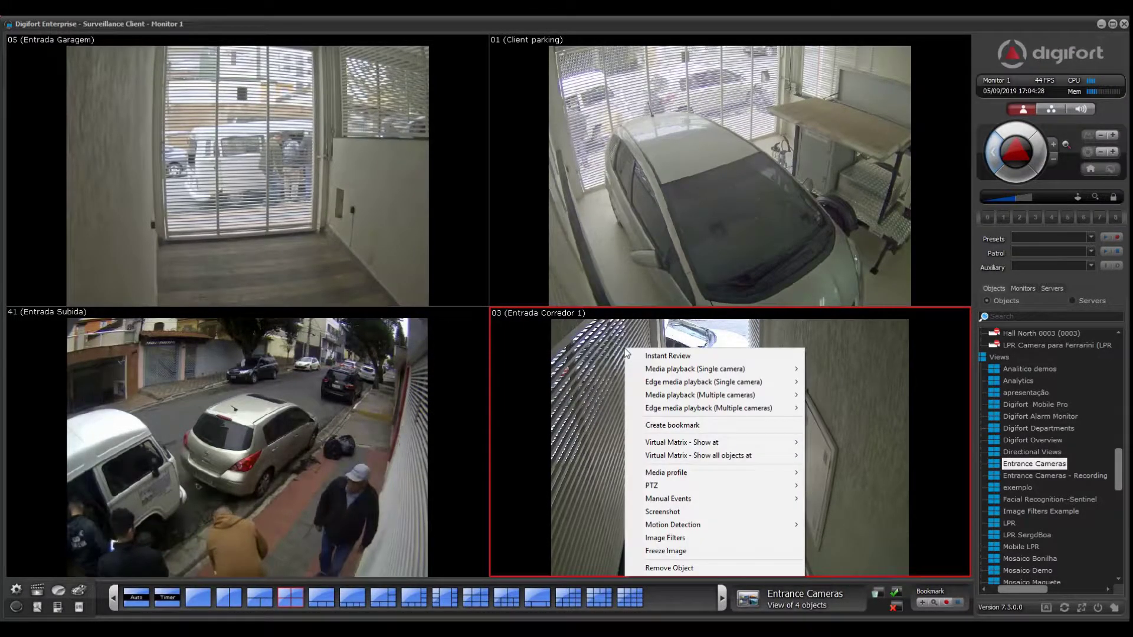
{"action": "mouse_move", "coordinate": [695, 369]}
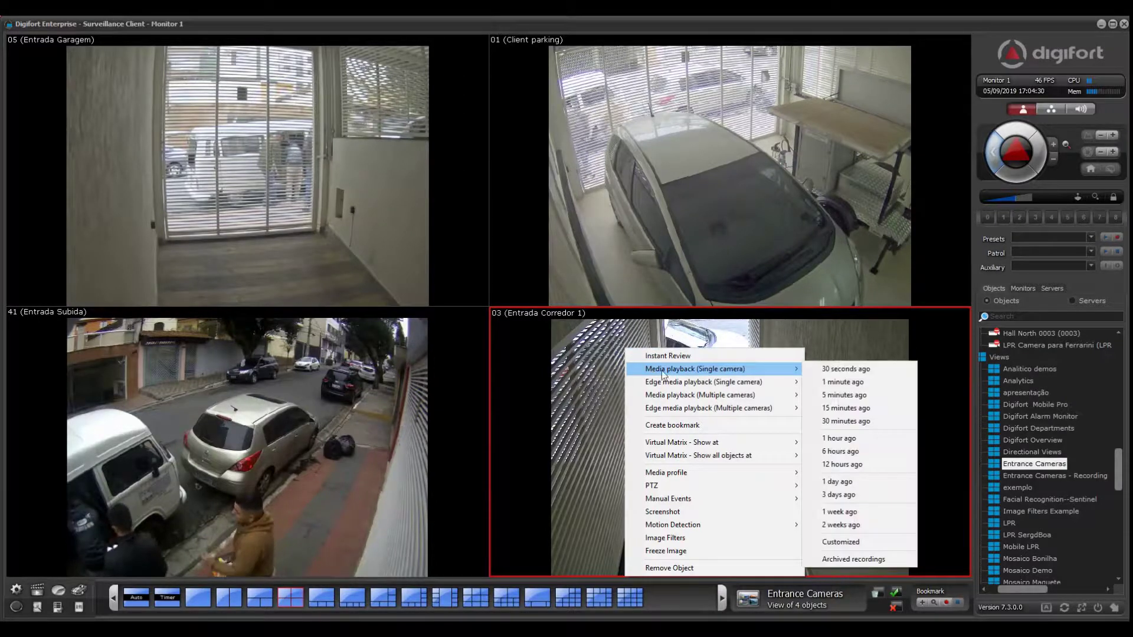
{"action": "left_click", "coordinate": [833, 396]}
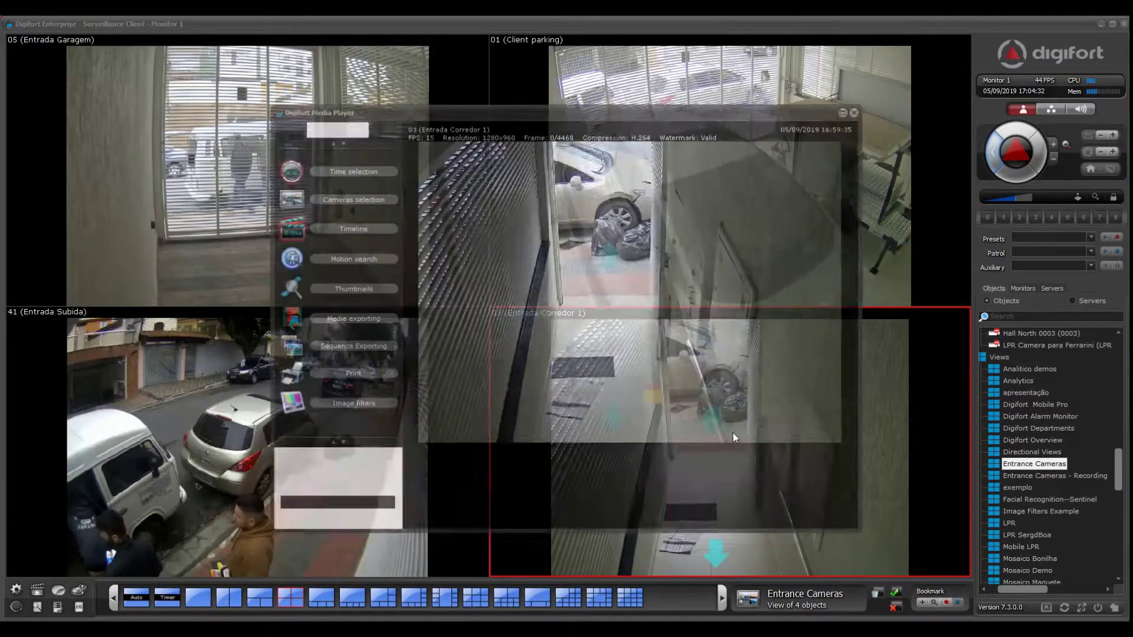
{"action": "scroll", "coordinate": [609, 494], "scroll_direction": "down", "scroll_amount": 5}
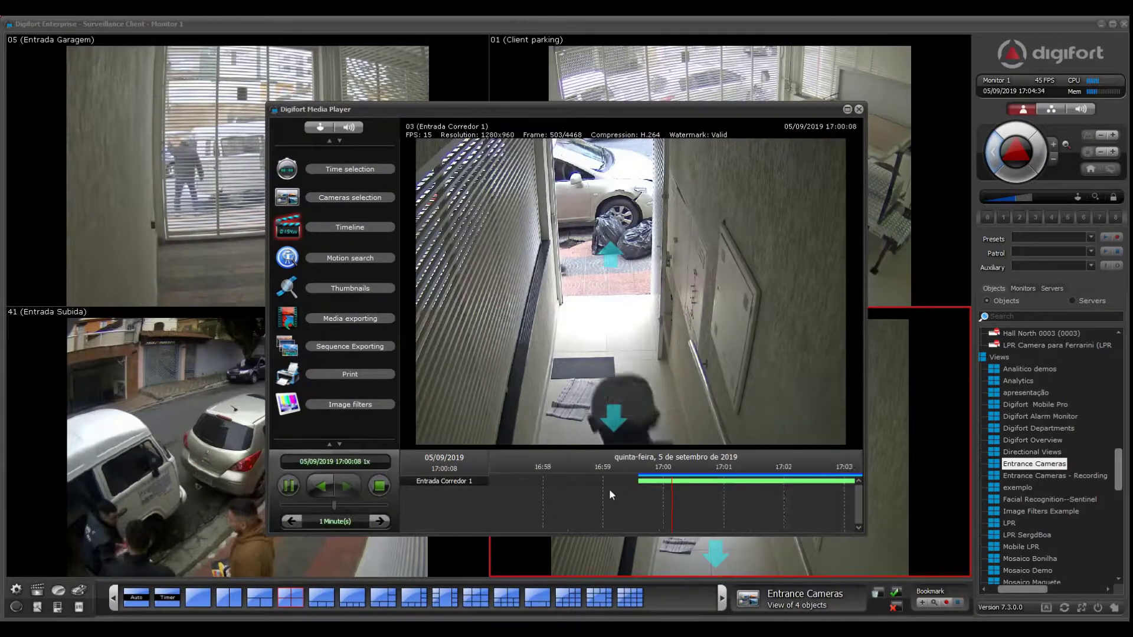
{"action": "left_click", "coordinate": [701, 512]}
{"action": "scroll", "coordinate": [671, 513], "scroll_direction": "up", "scroll_amount": 3}
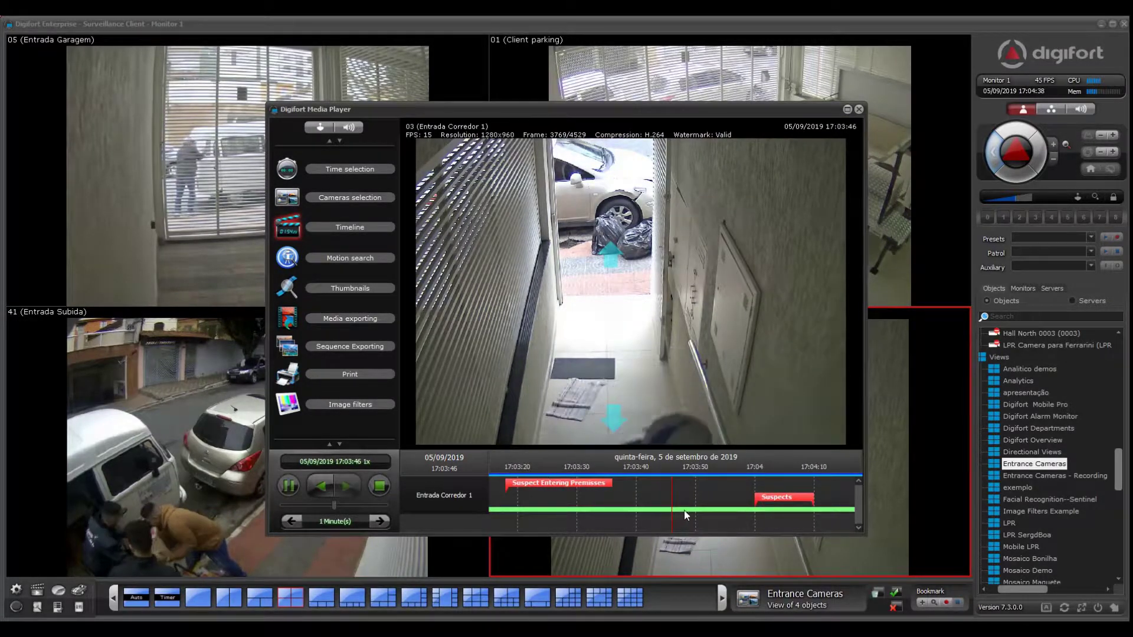
{"action": "scroll", "coordinate": [685, 511], "scroll_direction": "up", "scroll_amount": 3}
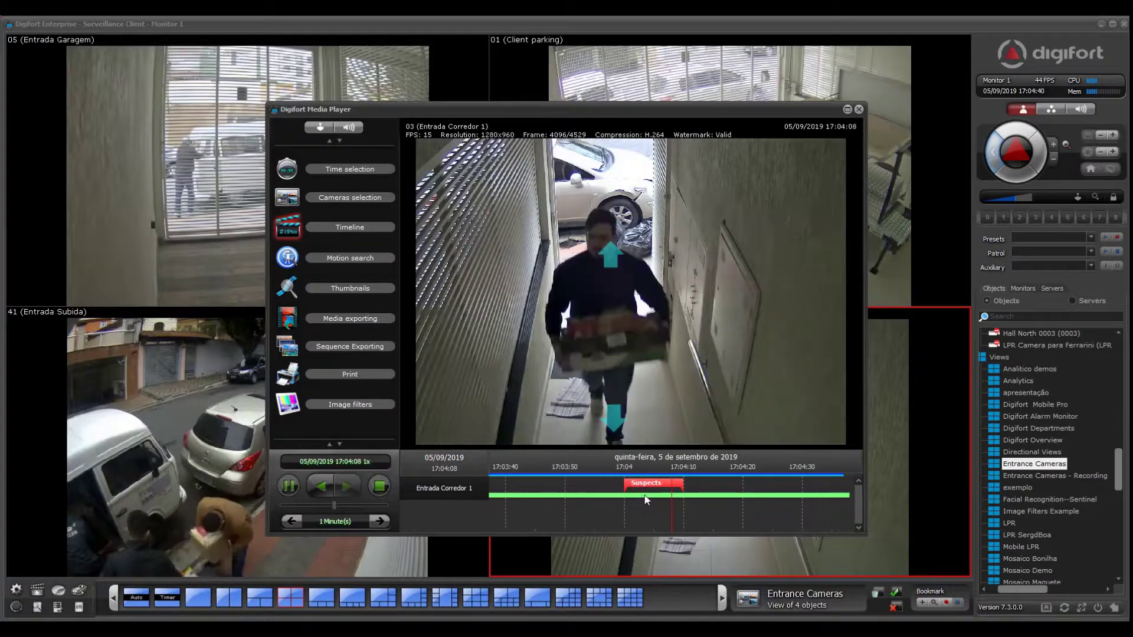
{"action": "scroll", "coordinate": [631, 493], "scroll_direction": "up", "scroll_amount": 2}
{"action": "scroll", "coordinate": [657, 514], "scroll_direction": "down", "scroll_amount": 4}
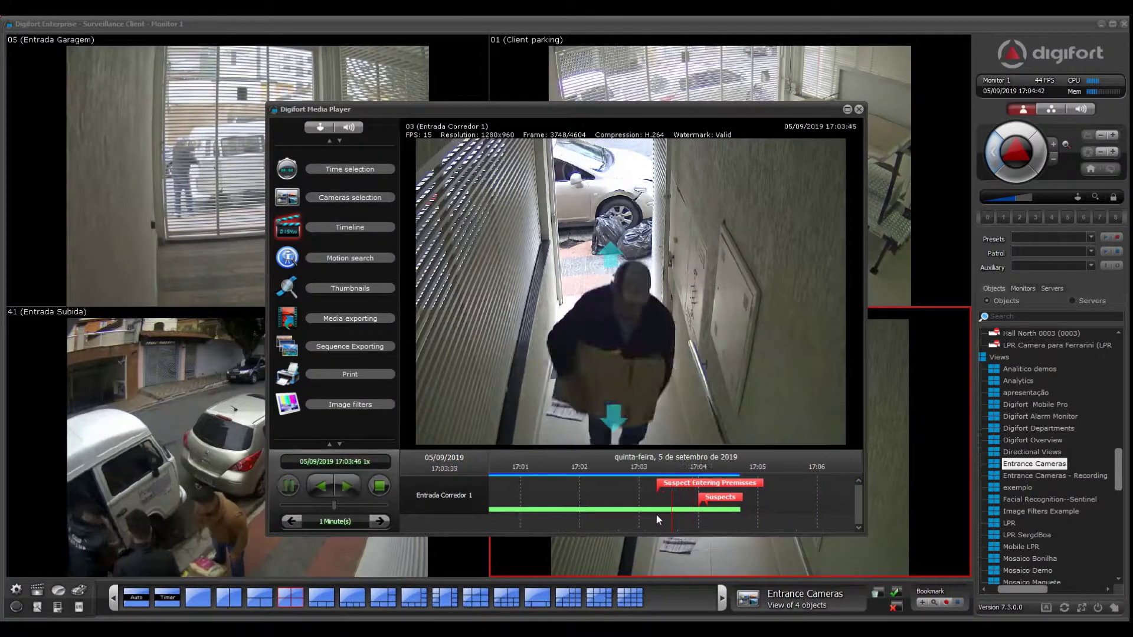
{"action": "left_click", "coordinate": [667, 514]}
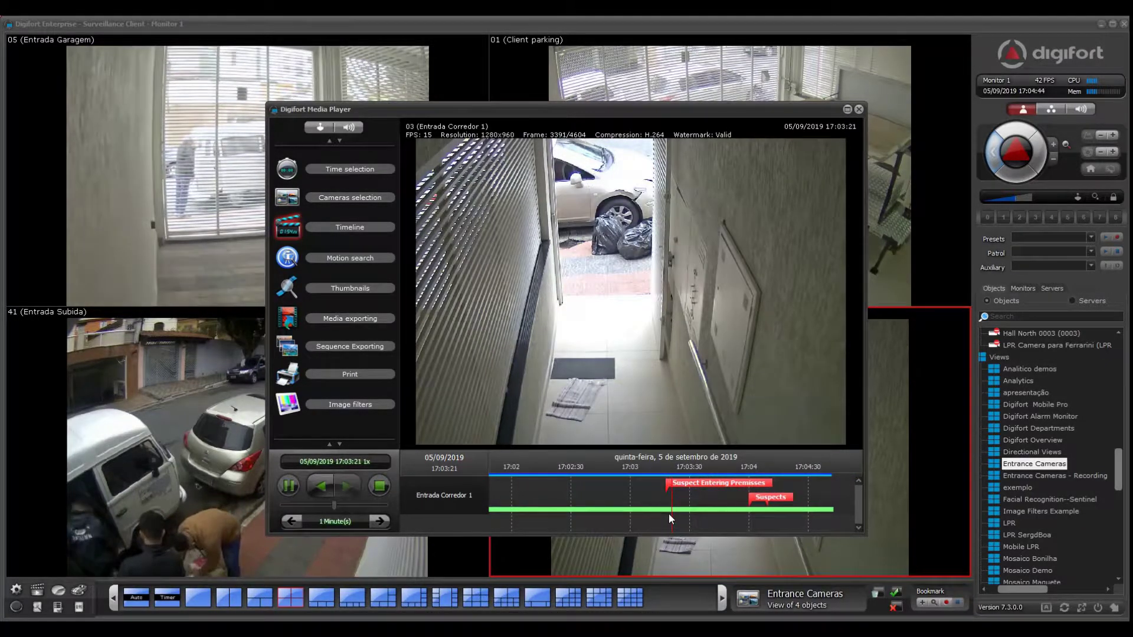
{"action": "scroll", "coordinate": [677, 504], "scroll_direction": "up", "scroll_amount": 1}
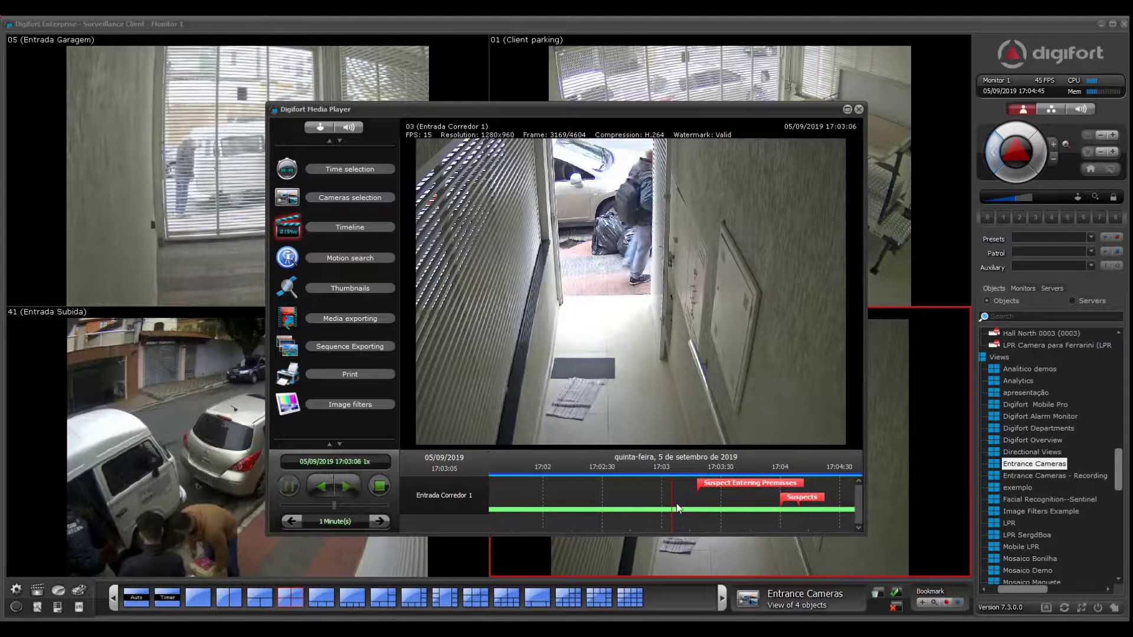
- Add a yellow 'Warning' bookmark for 17:00:17–17:02:34 and enlarge the timeline
{"action": "right_click", "coordinate": [641, 481]}
{"action": "left_click", "coordinate": [673, 559]}
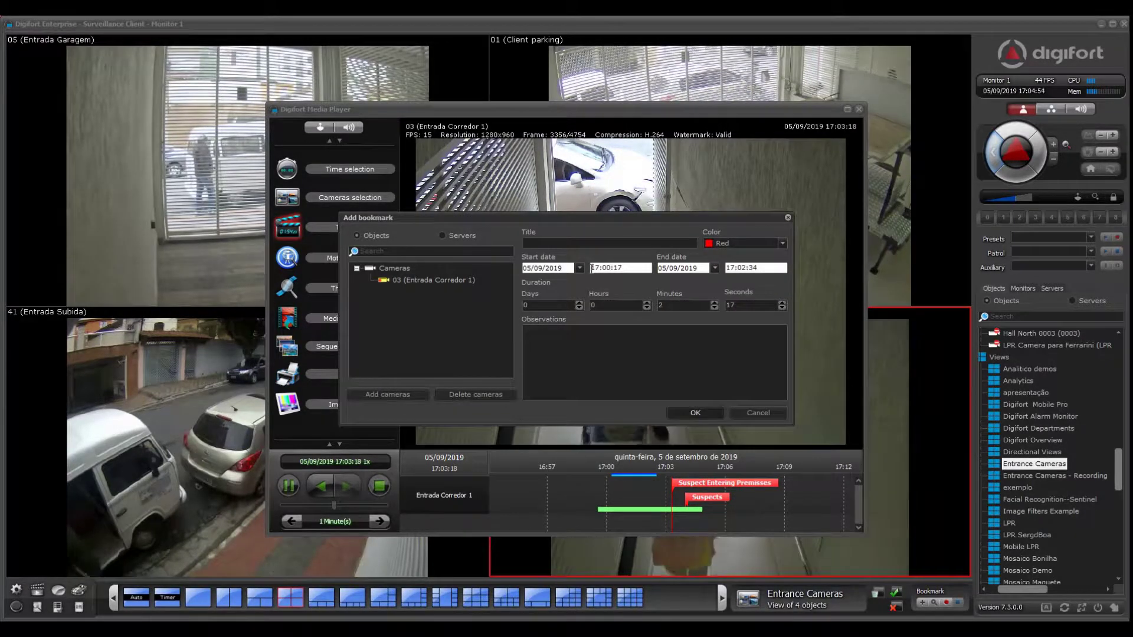
{"action": "type", "text": "WanWarning"}
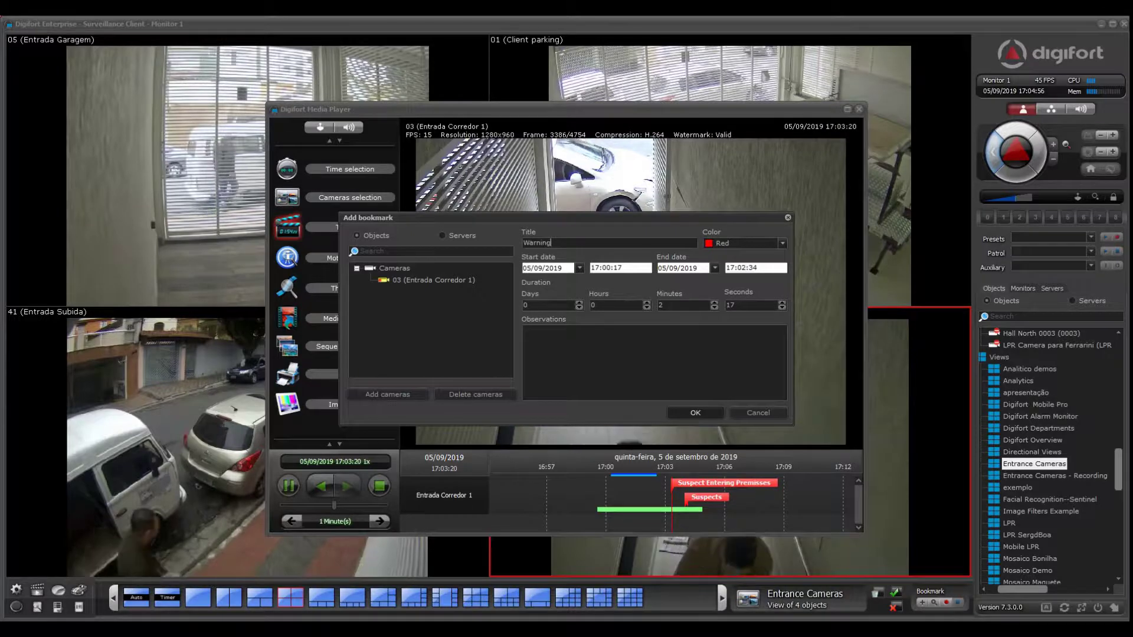
{"action": "left_click", "coordinate": [747, 242]}
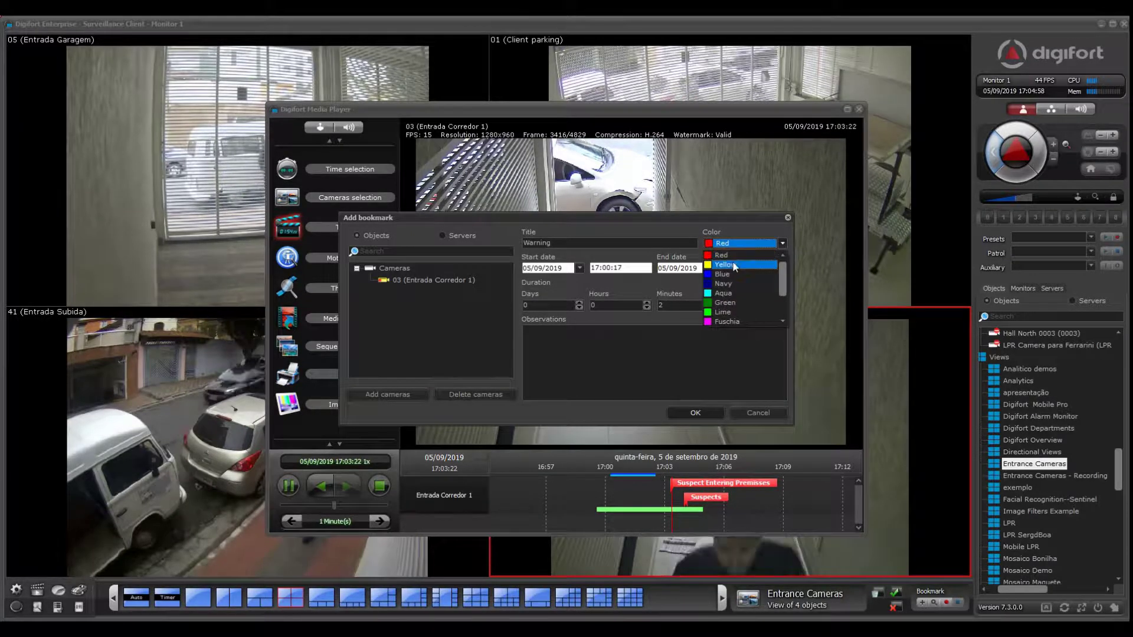
{"action": "left_click", "coordinate": [735, 255]}
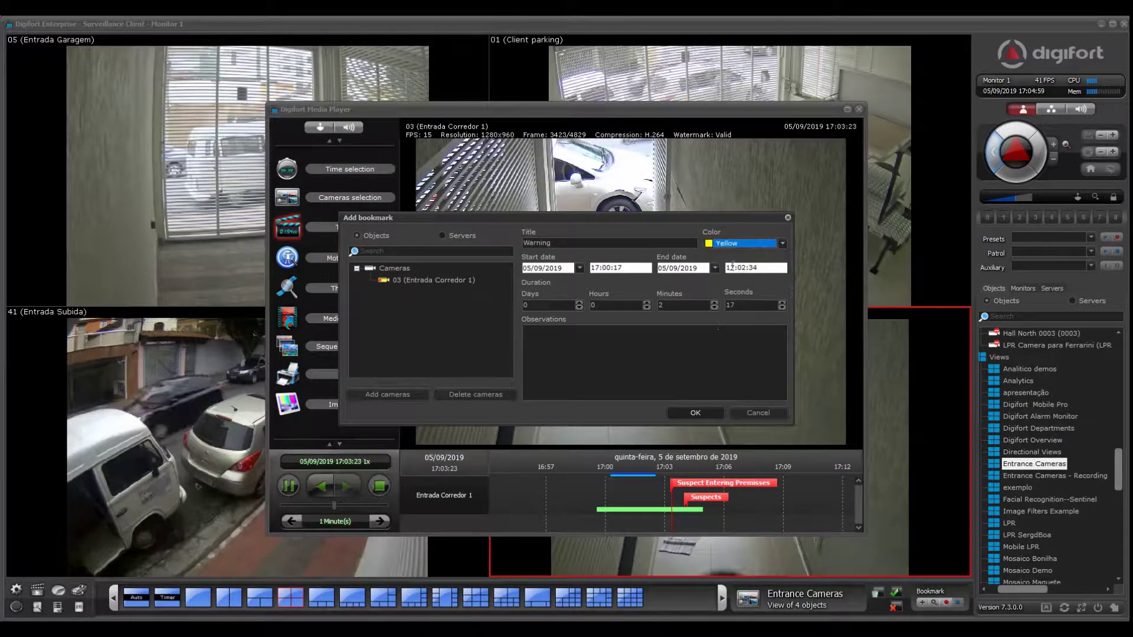
{"action": "left_click", "coordinate": [690, 413]}
{"action": "left_click", "coordinate": [611, 367]}
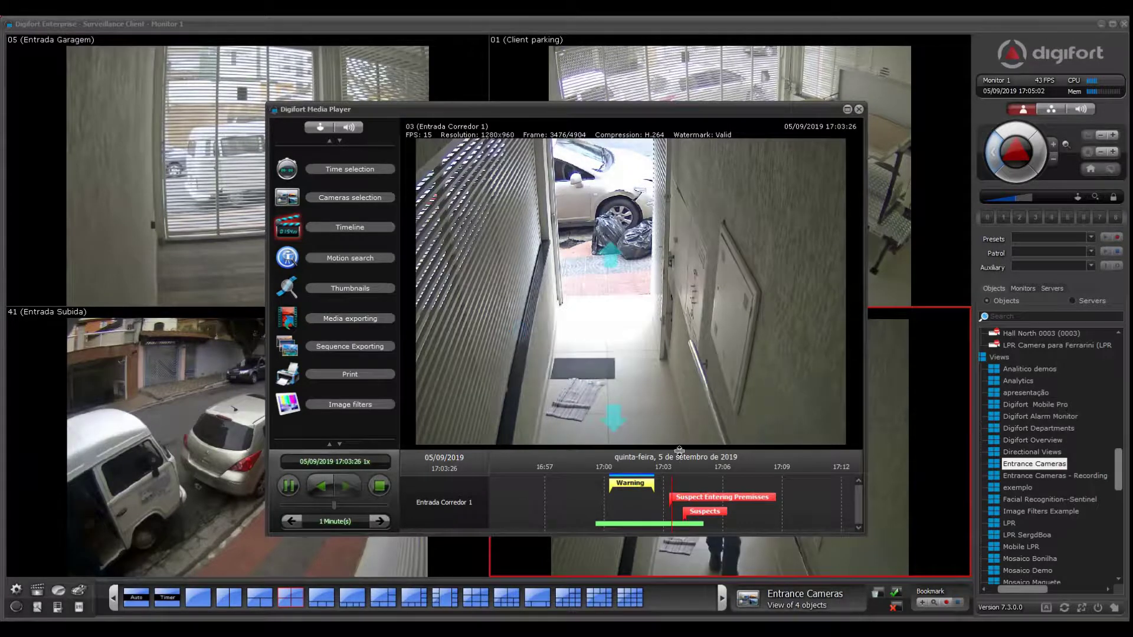
{"action": "mouse_move", "coordinate": [677, 451]}
{"action": "left_mouse_down"}
{"action": "mouse_move", "coordinate": [677, 373]}
{"action": "mouse_move", "coordinate": [676, 451]}
{"action": "mouse_move", "coordinate": [720, 492]}
{"action": "left_mouse_up"}
{"action": "scroll", "coordinate": [675, 461], "scroll_direction": "up", "scroll_amount": 3}
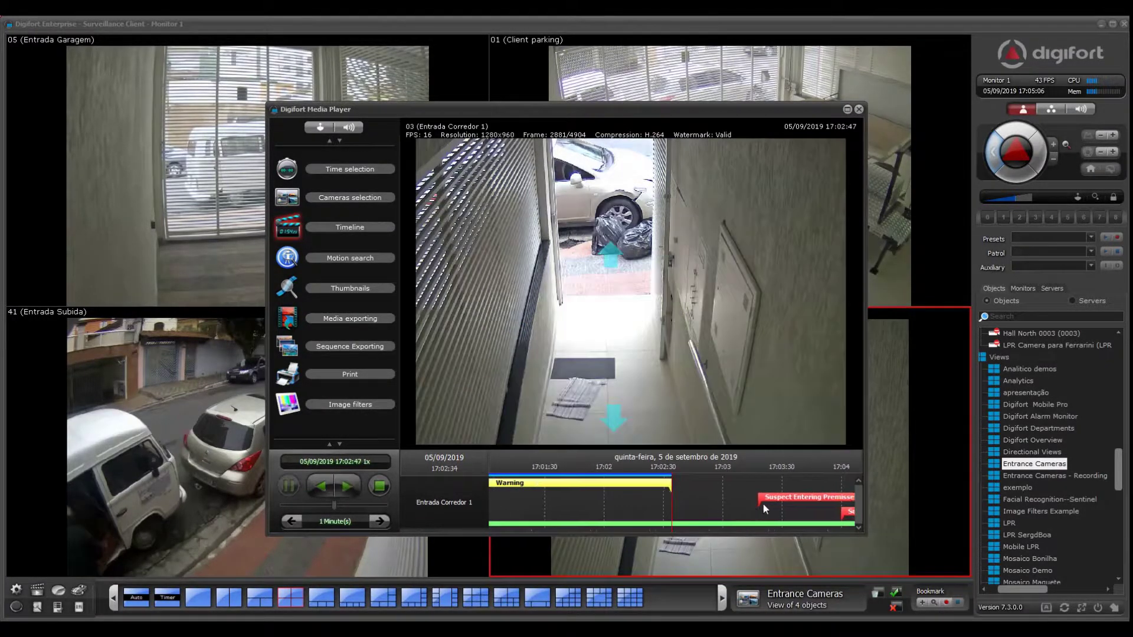
{"action": "scroll", "coordinate": [720, 490], "scroll_direction": "down", "scroll_amount": 2}
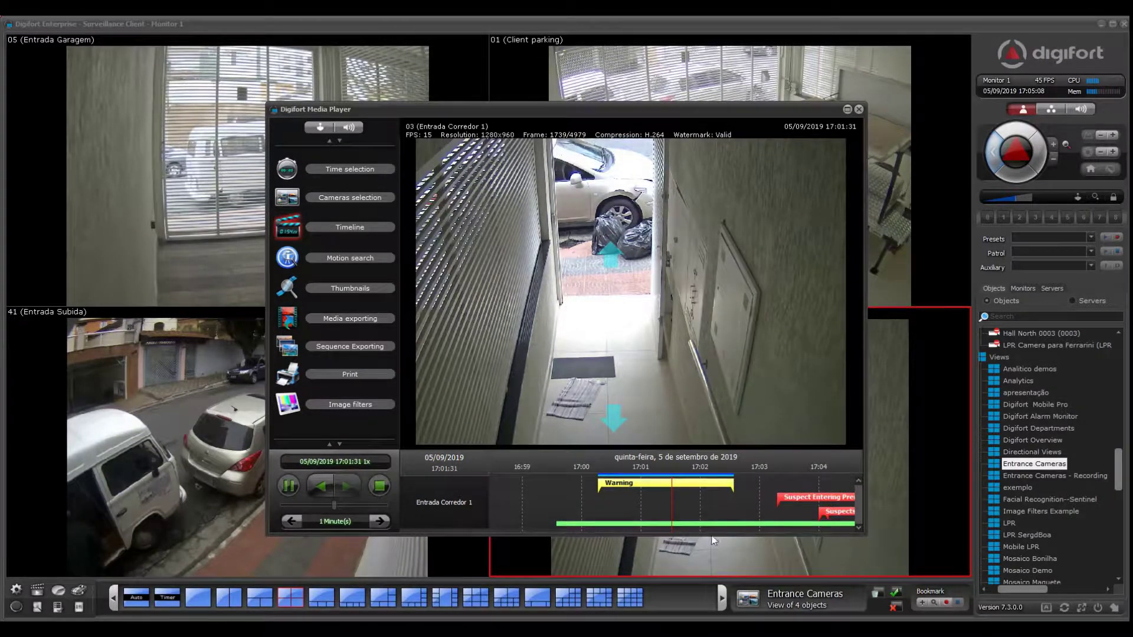
- Close the player and filter Bookmarks search by today's date and the colour Red
{"action": "left_click", "coordinate": [861, 110]}
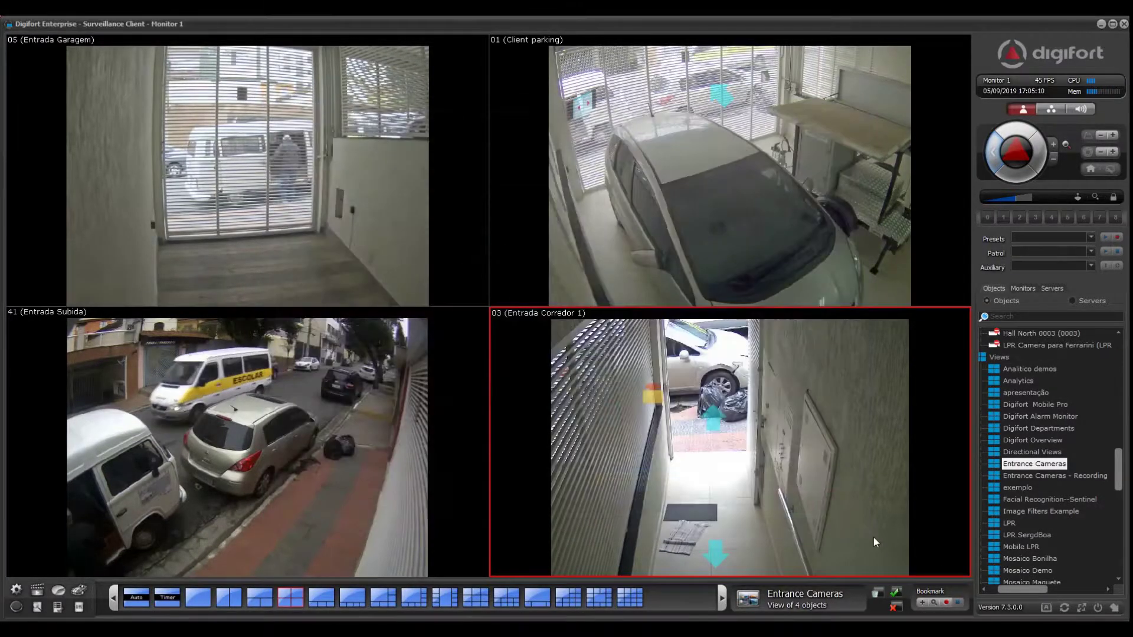
{"action": "left_click", "coordinate": [935, 605]}
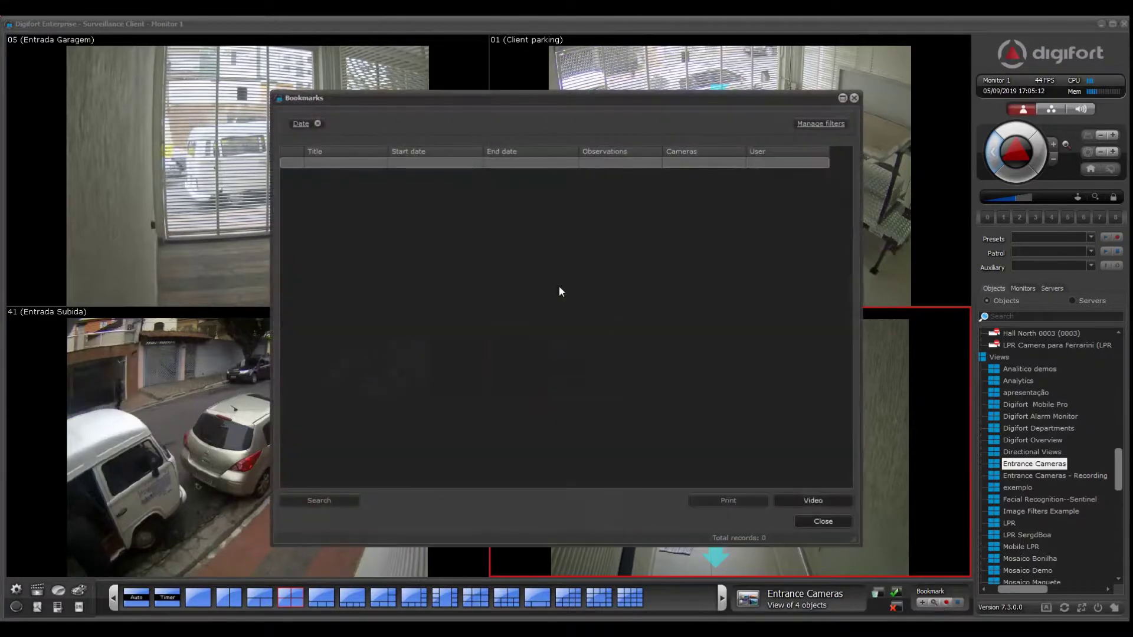
{"action": "left_click", "coordinate": [302, 124]}
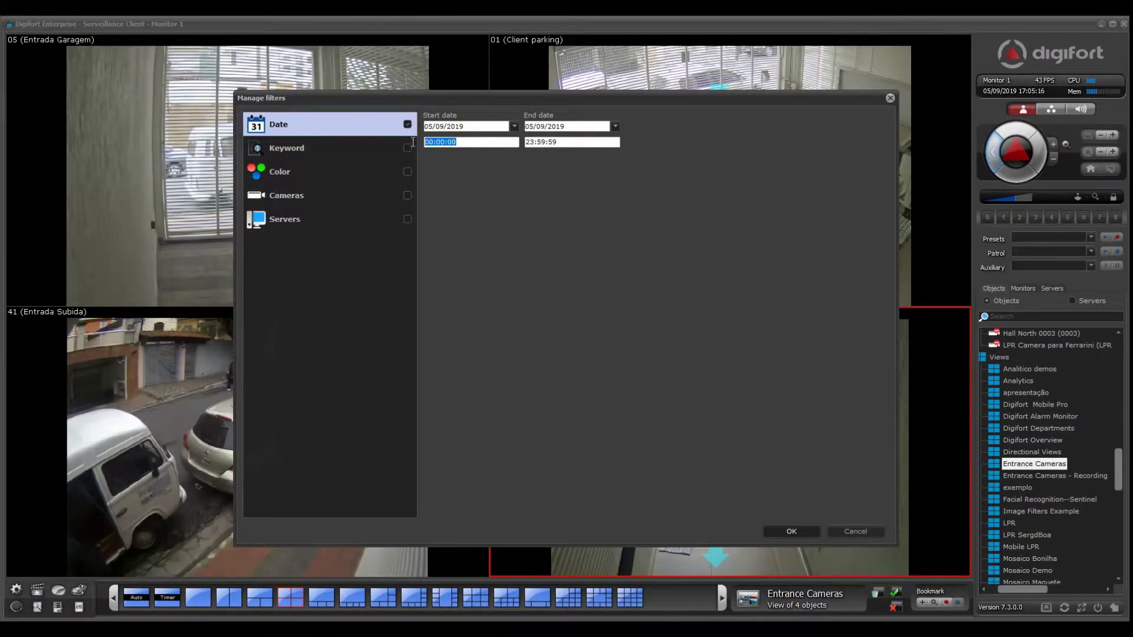
{"action": "left_click", "coordinate": [337, 147]}
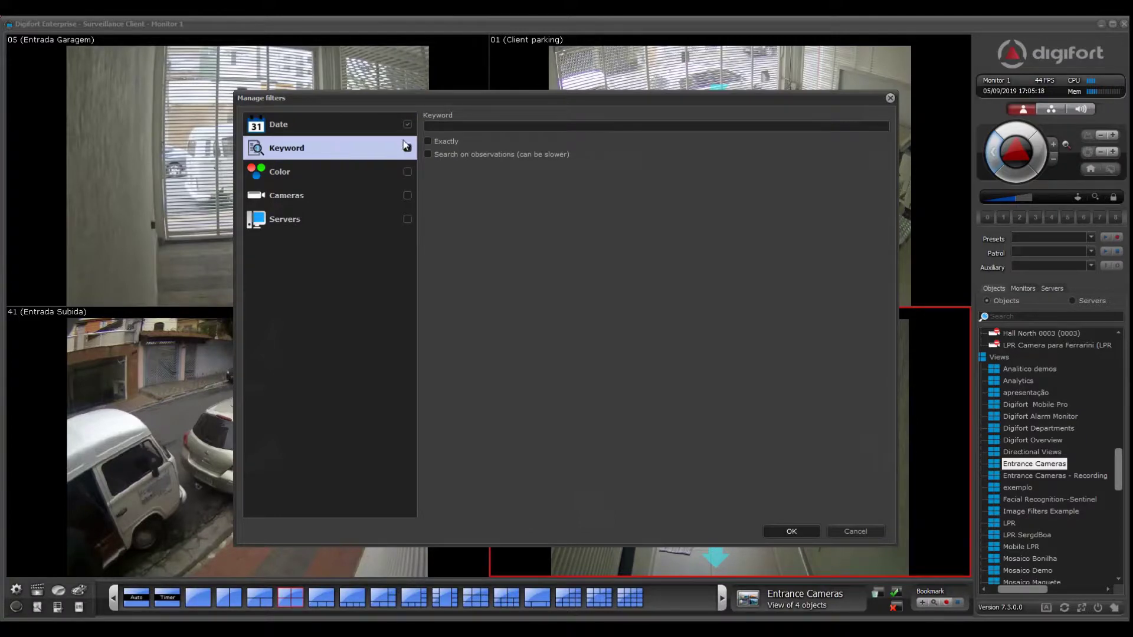
{"action": "left_click", "coordinate": [353, 167]}
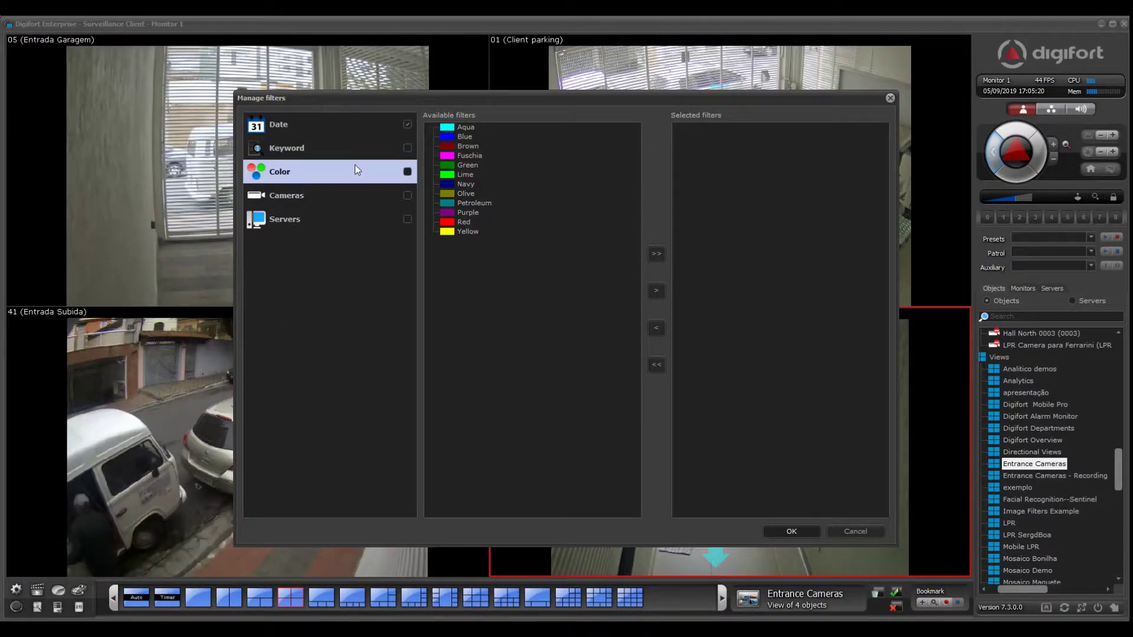
{"action": "left_click_drag", "start_coordinate": [744, 192], "coordinate": [697, 301]}
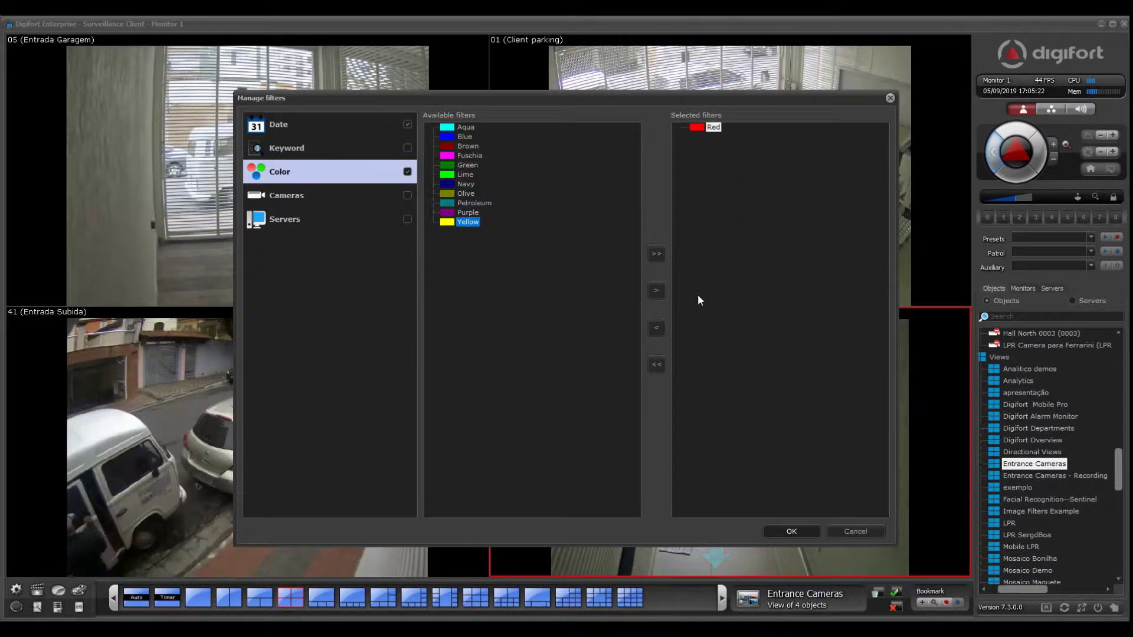
{"action": "left_click", "coordinate": [372, 197]}
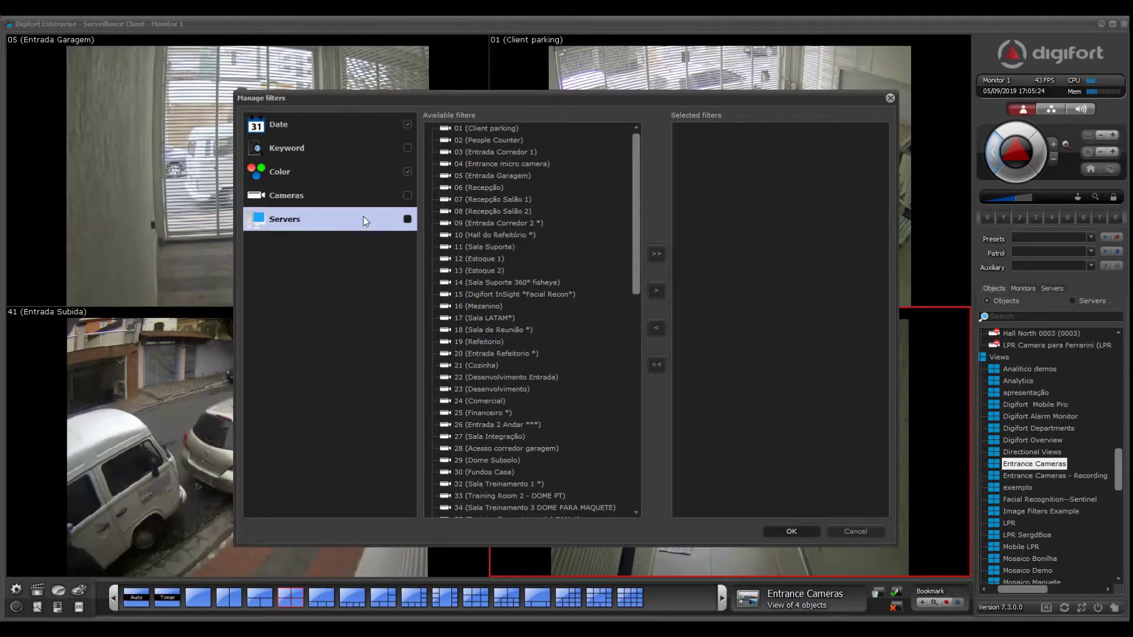
- Search the red bookmarks and play back Suspect Entering Premisses in an enlarged player
{"action": "left_click", "coordinate": [778, 529]}
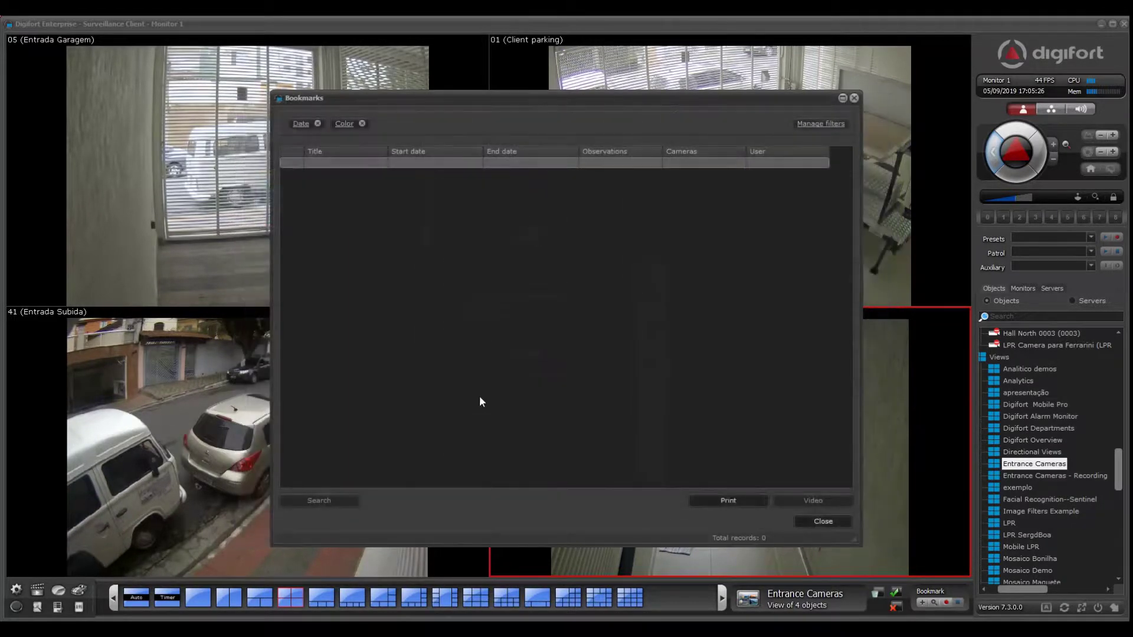
{"action": "left_click", "coordinate": [329, 500]}
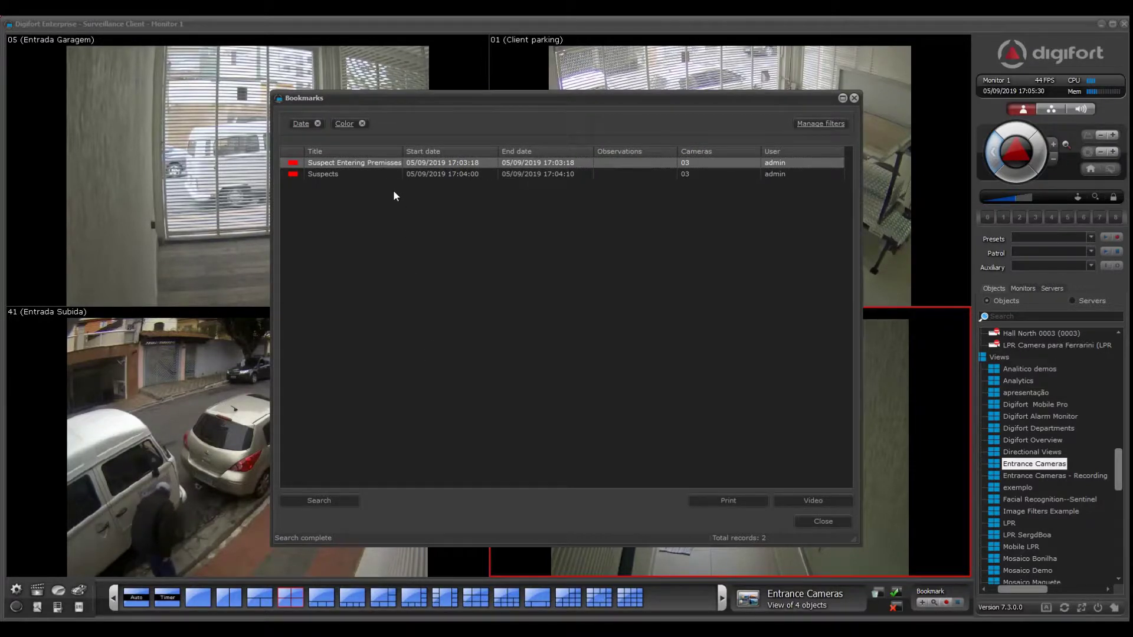
{"action": "left_click", "coordinate": [372, 175]}
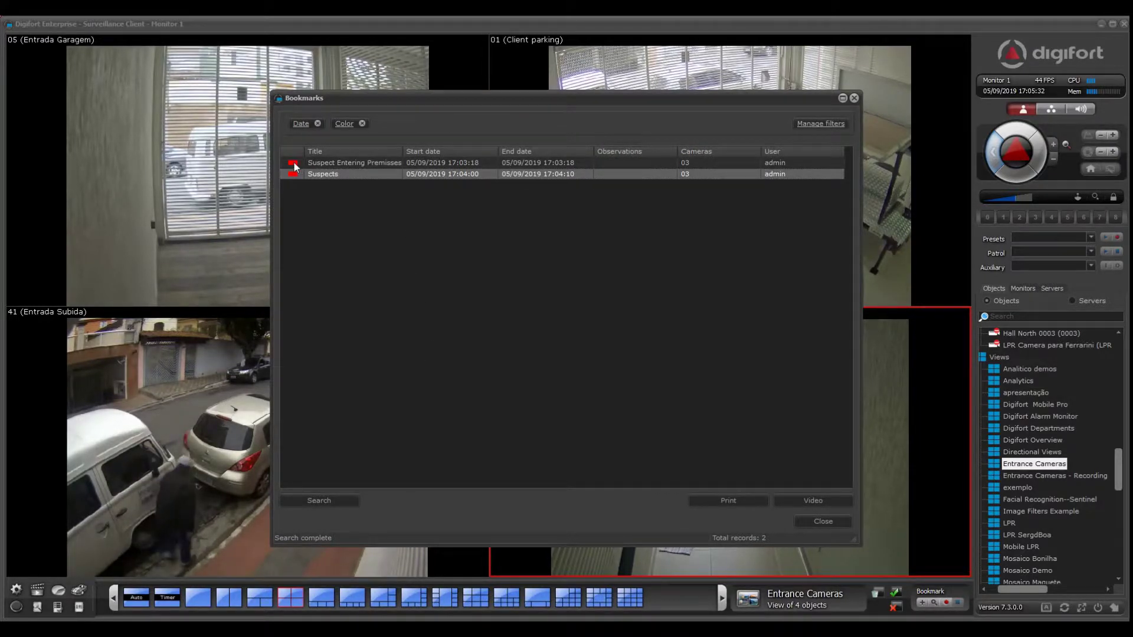
{"action": "left_click", "coordinate": [342, 163]}
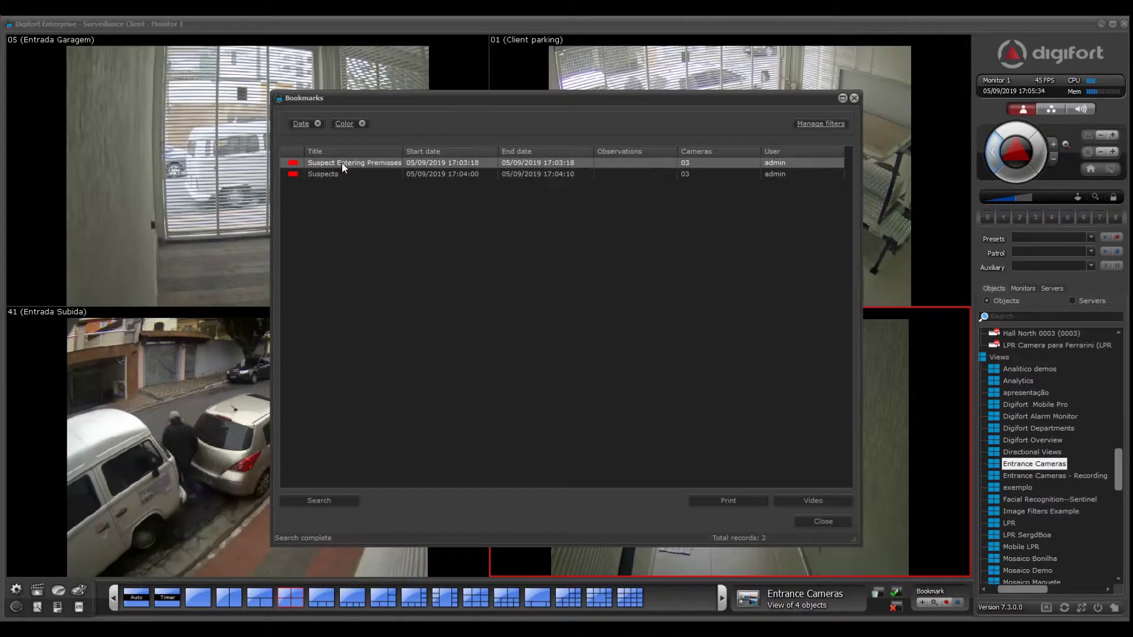
{"action": "left_click", "coordinate": [806, 501]}
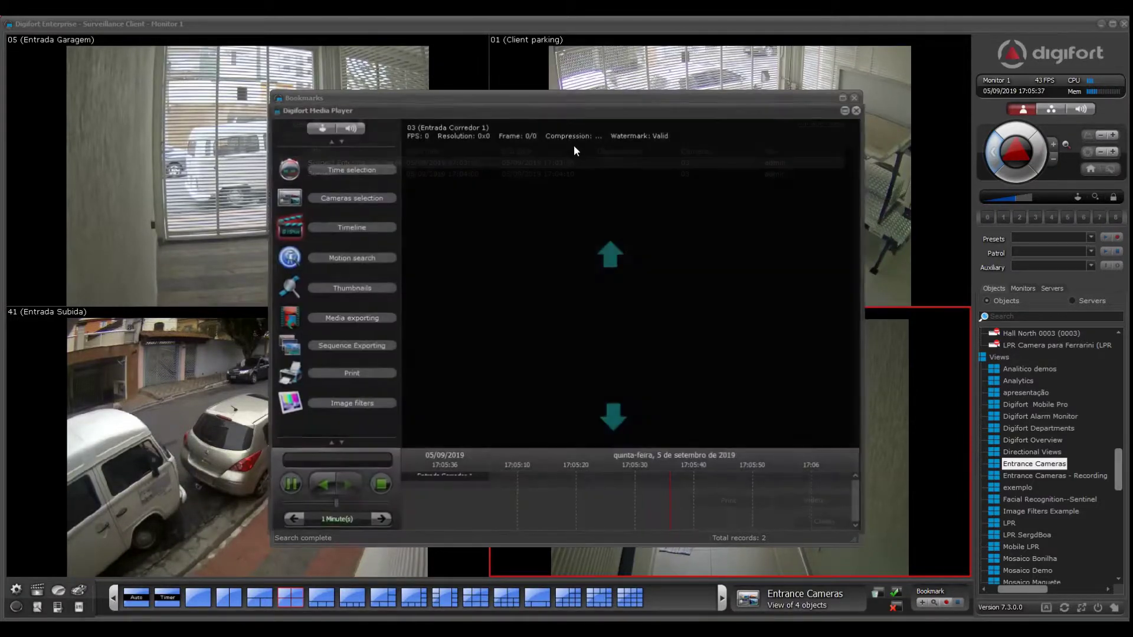
{"action": "left_click_drag", "start_coordinate": [590, 110], "coordinate": [362, 49]}
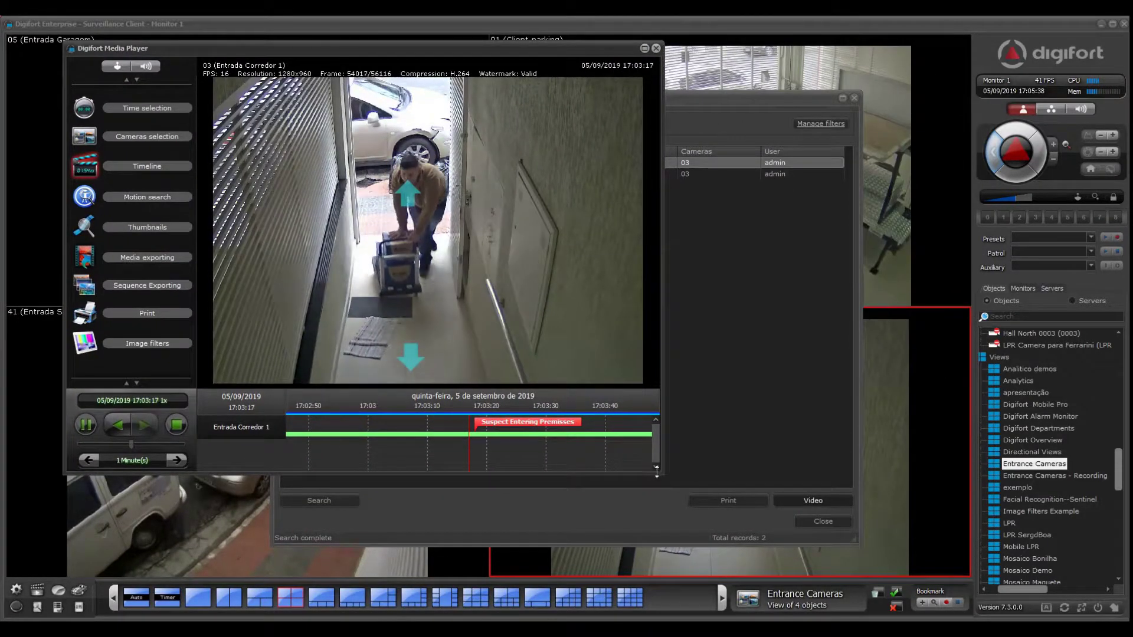
{"action": "left_click_drag", "start_coordinate": [724, 479], "coordinate": [905, 553]}
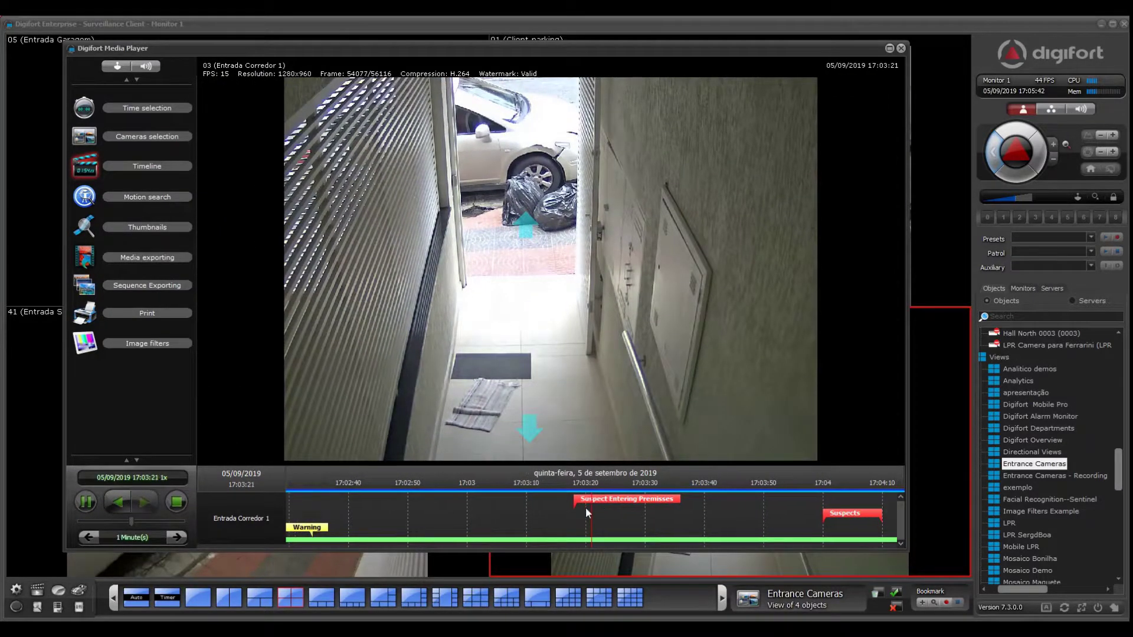
{"action": "left_click", "coordinate": [902, 49]}
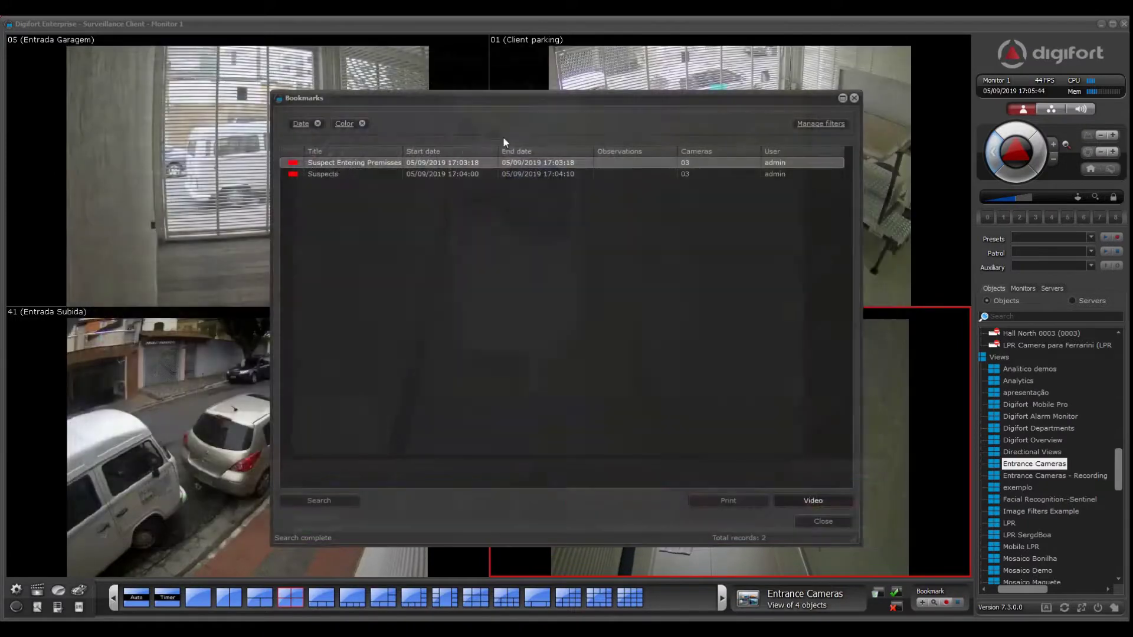
- Play back the Suspects bookmark in an enlarged player, then close it
{"action": "left_click", "coordinate": [403, 174]}
{"action": "left_click", "coordinate": [784, 502]}
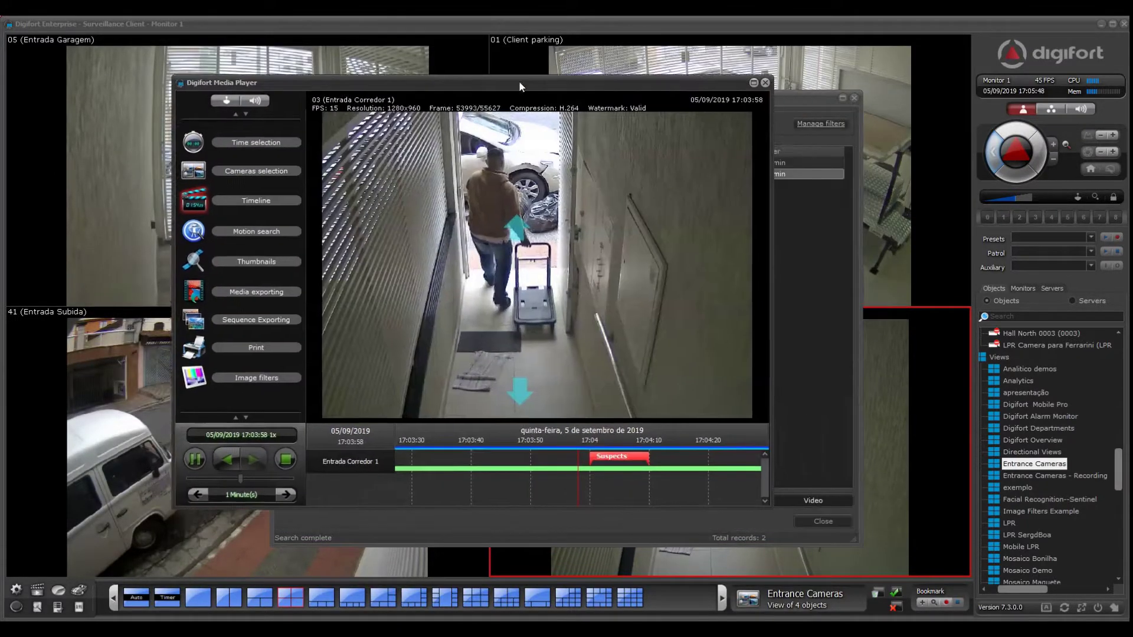
{"action": "left_click_drag", "start_coordinate": [520, 86], "coordinate": [453, 70]}
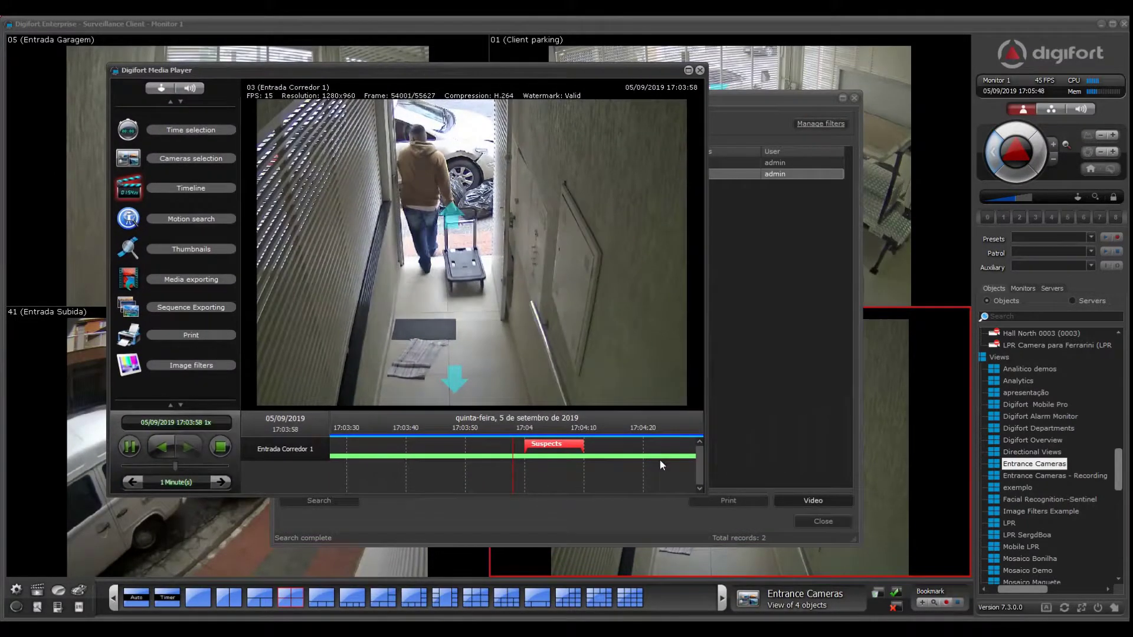
{"action": "left_click_drag", "start_coordinate": [704, 490], "coordinate": [907, 585]}
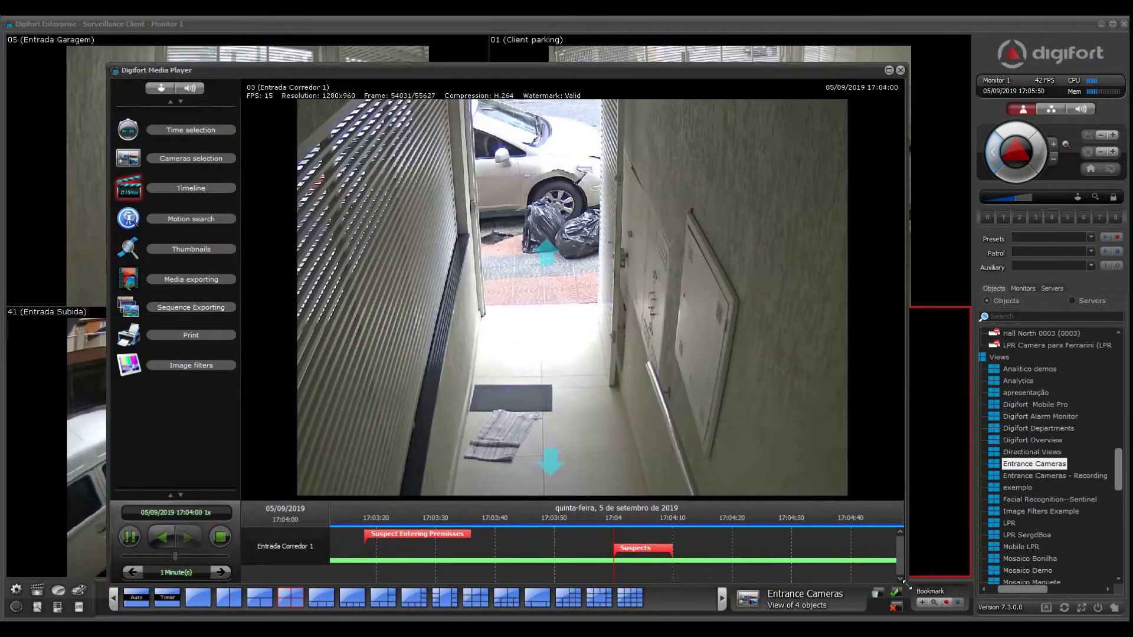
{"action": "left_click", "coordinate": [900, 70]}
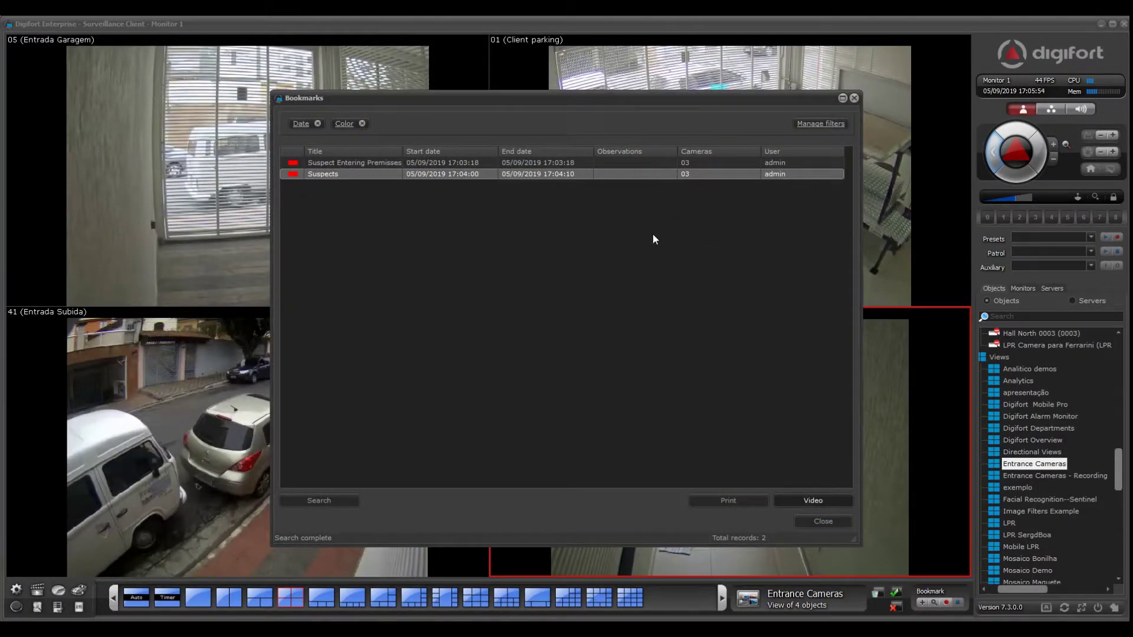
- Close the search and save an 'All Cameras' bookmark covering all four feeds
{"action": "left_click", "coordinate": [824, 521]}
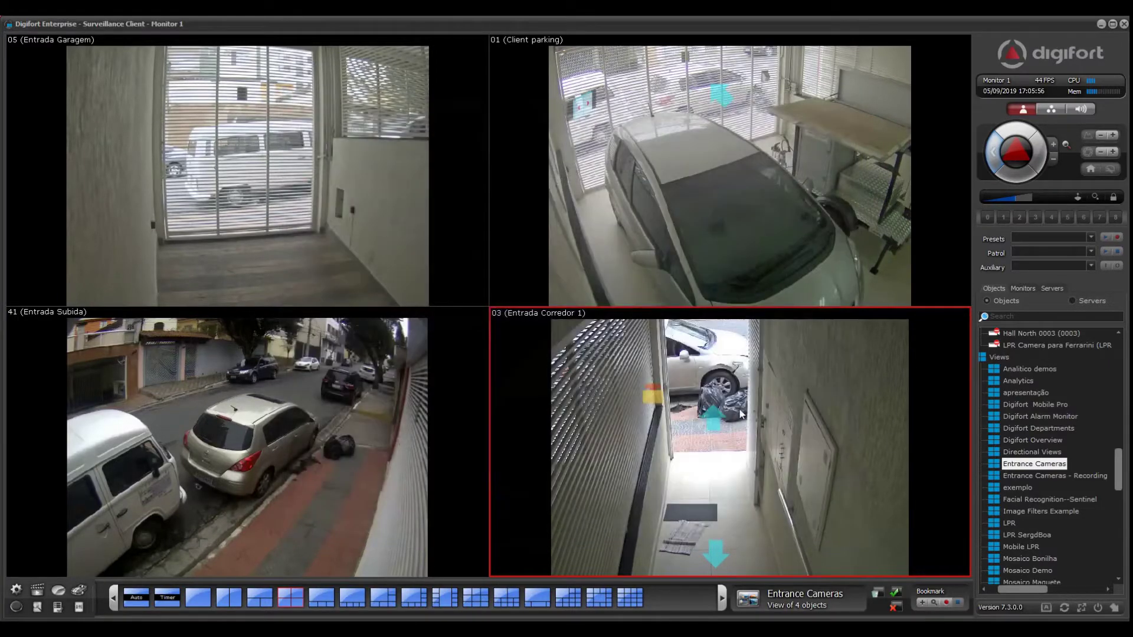
{"action": "right_click", "coordinate": [746, 385]}
{"action": "mouse_move", "coordinate": [816, 403]}
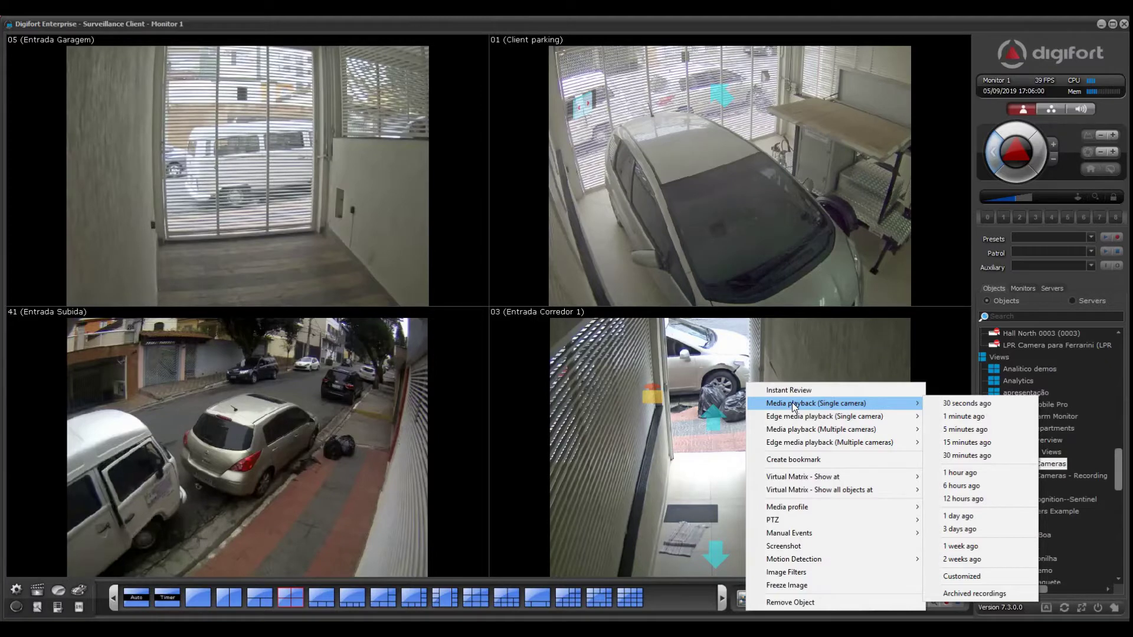
{"action": "left_click", "coordinate": [792, 460]}
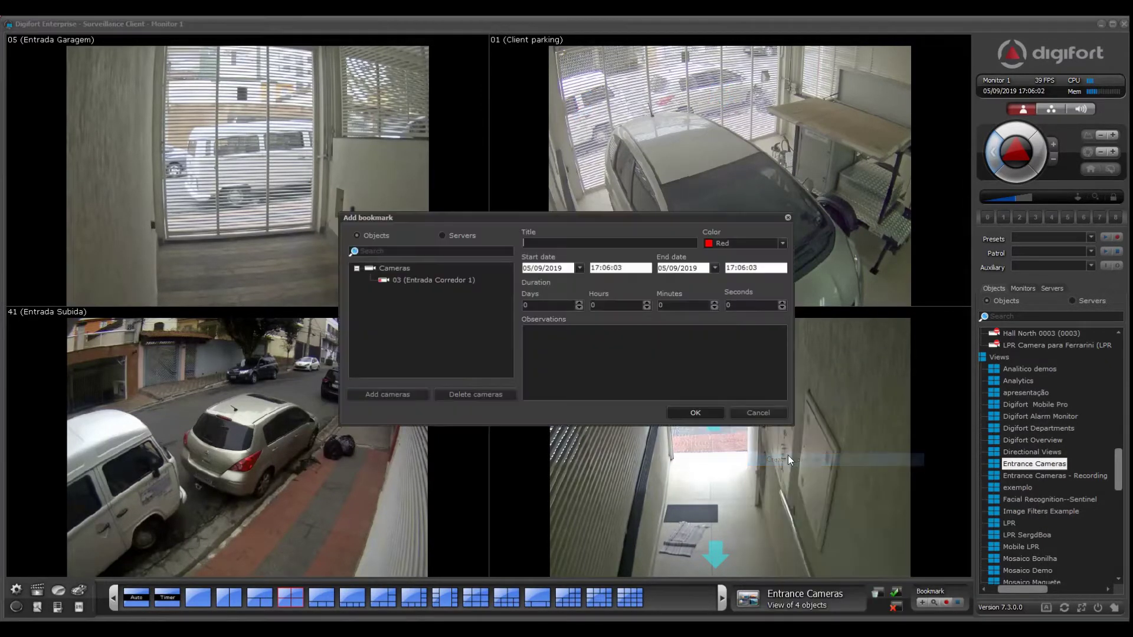
{"action": "left_click", "coordinate": [761, 412]}
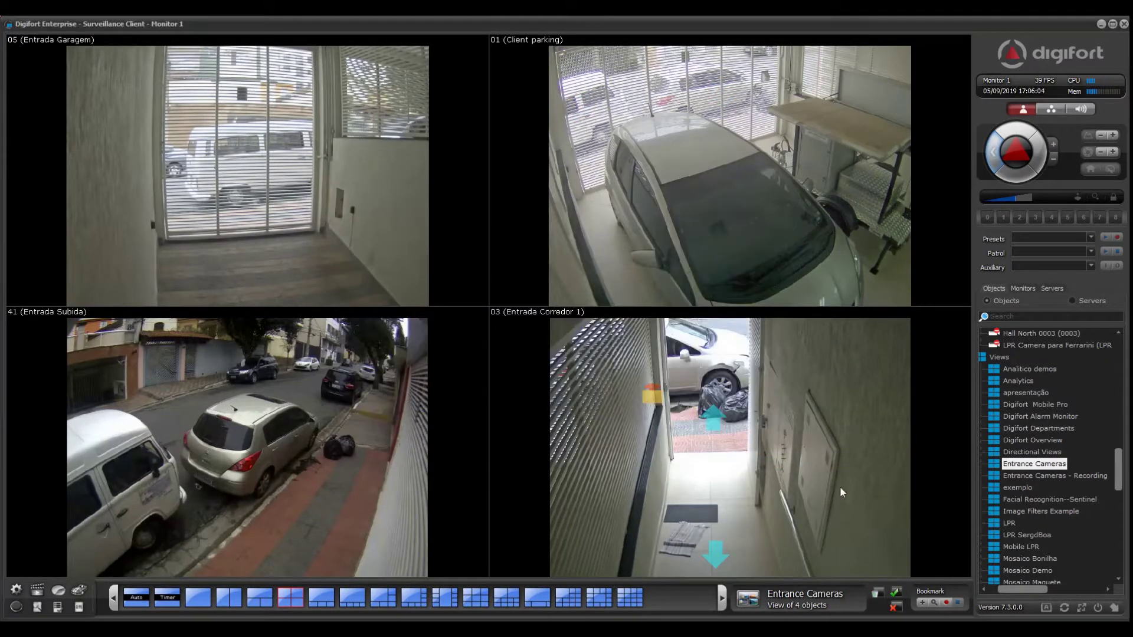
{"action": "left_click", "coordinate": [929, 603]}
{"action": "type", "text": "All Cameras"}
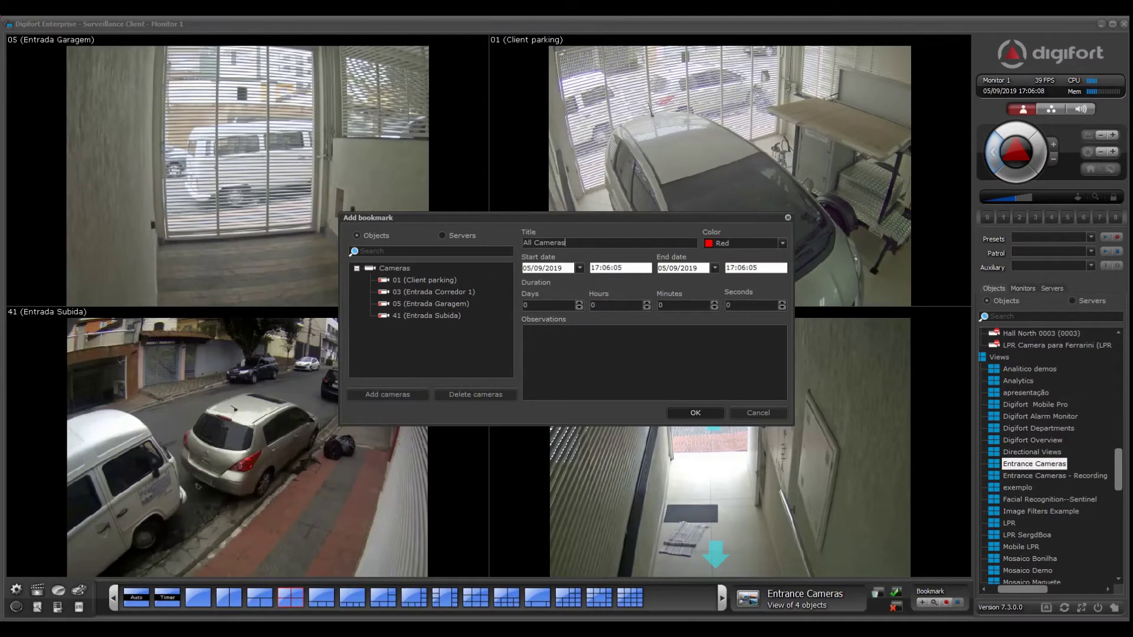
{"action": "key", "text": "Return"}
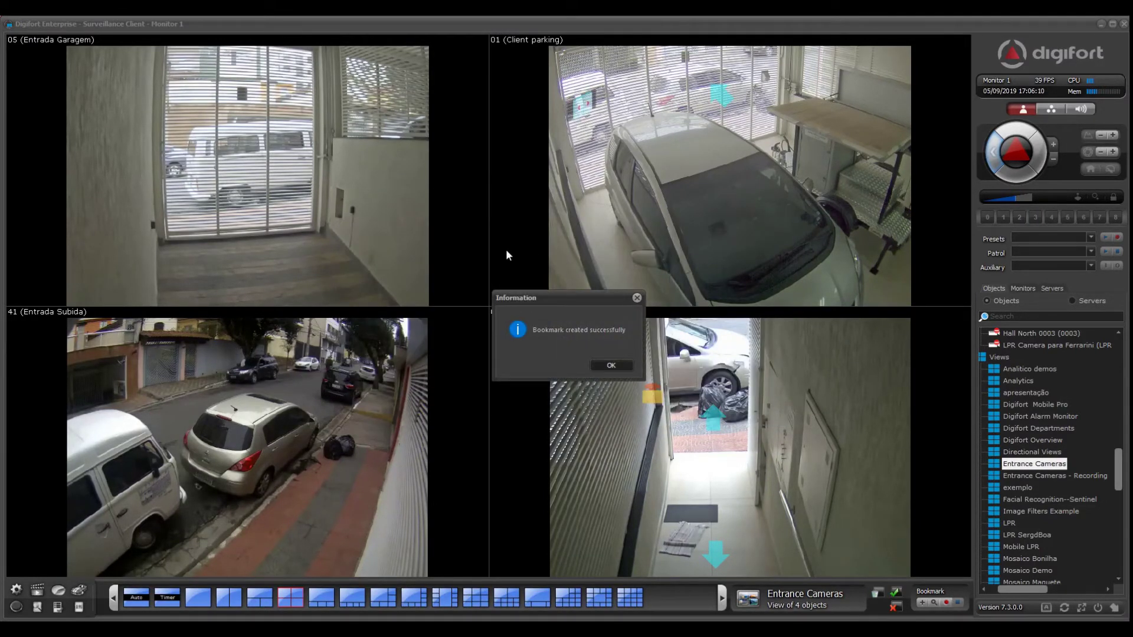